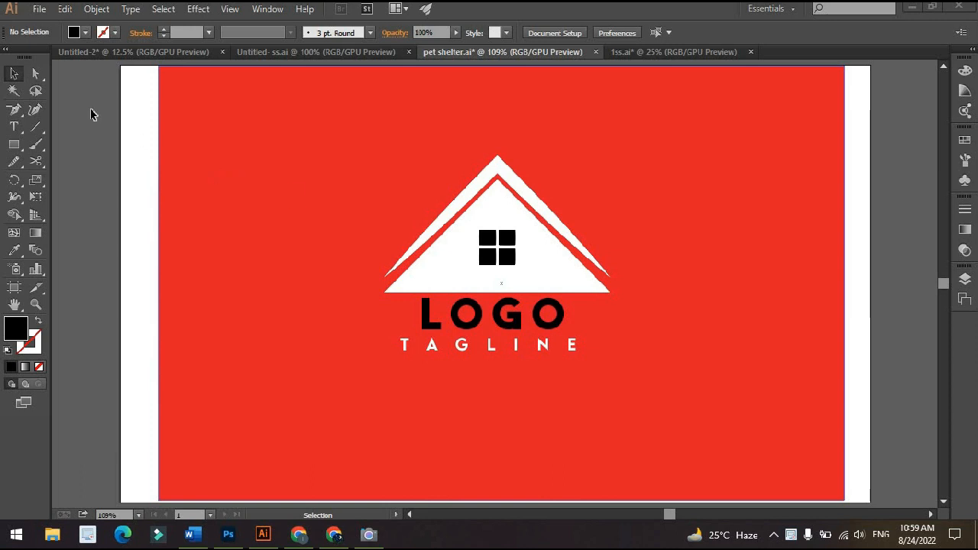
Inspect the edited copy of the house logo beside the artboard and return to the original artwork
click(36, 90)
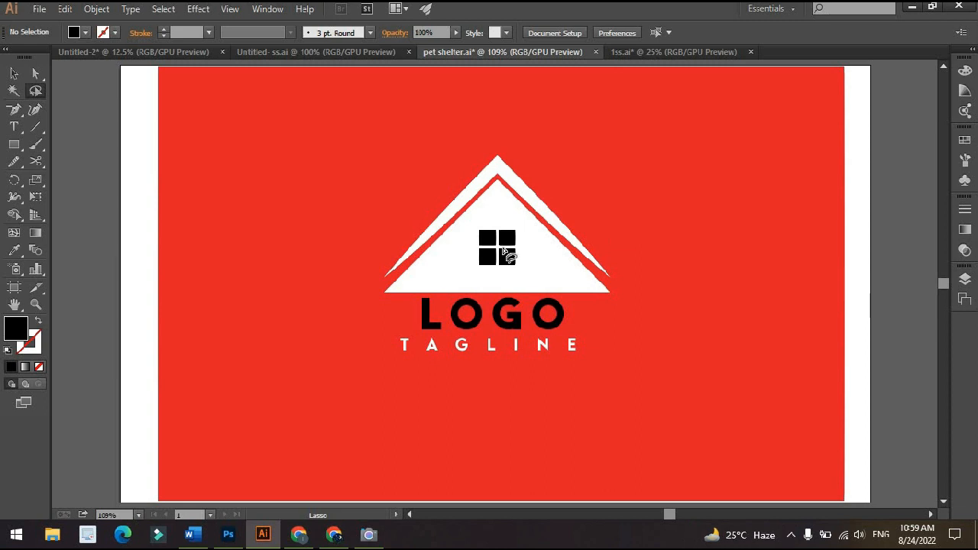
drag(732, 242, 317, 248)
drag(723, 286, 341, 214)
drag(504, 237, 483, 243)
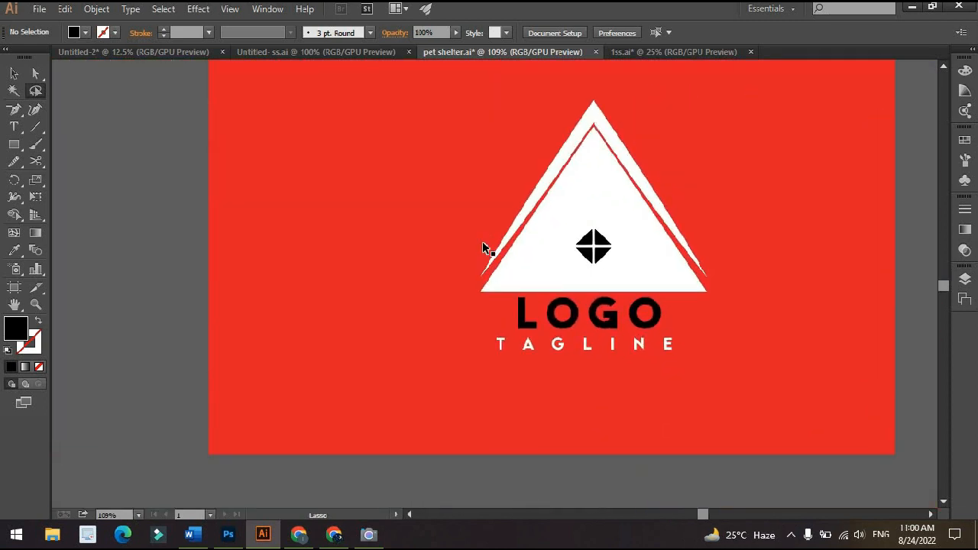
key(ctrl+0)
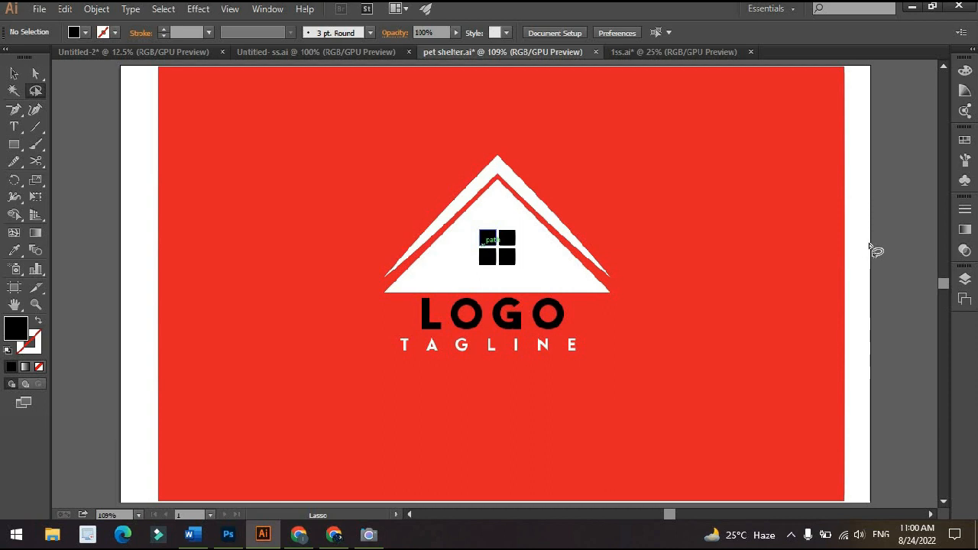
Move the whole logo group across the artboard with the Selection tool, reposition it near the artboard's centre, and deselect it
key(v)
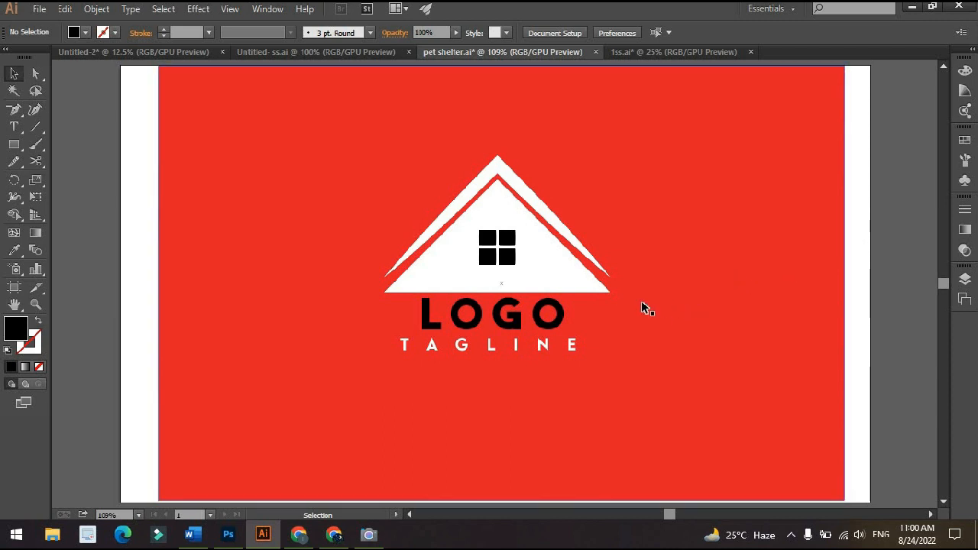
click(710, 275)
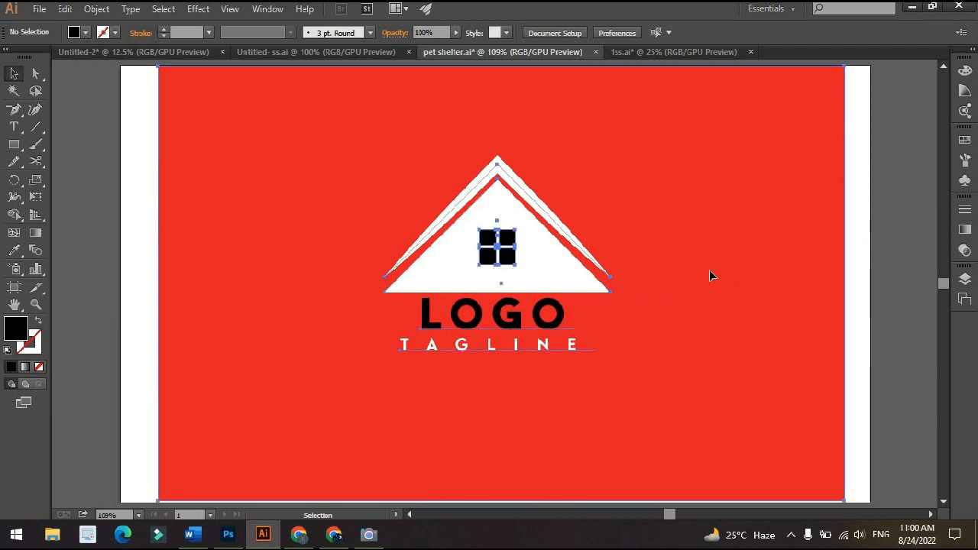
click(866, 223)
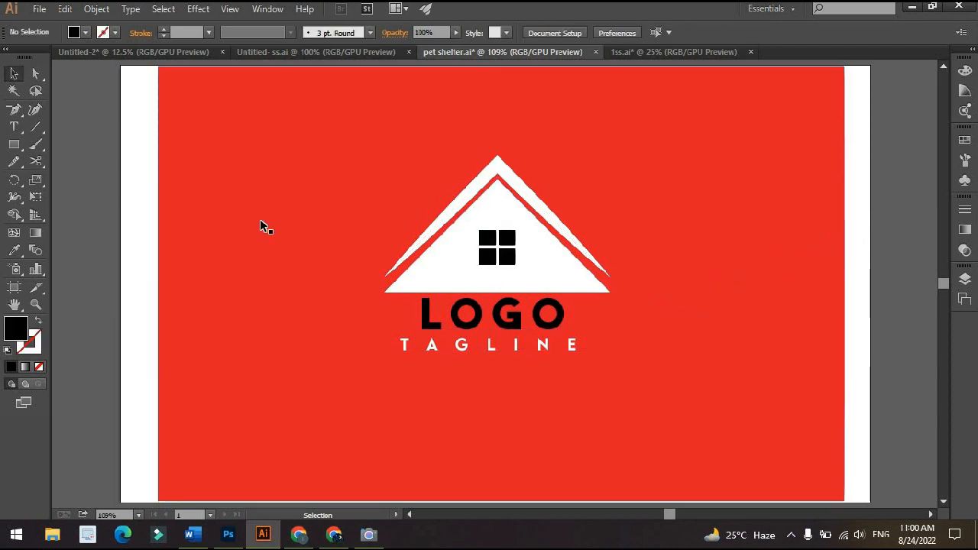
drag(374, 224, 295, 288)
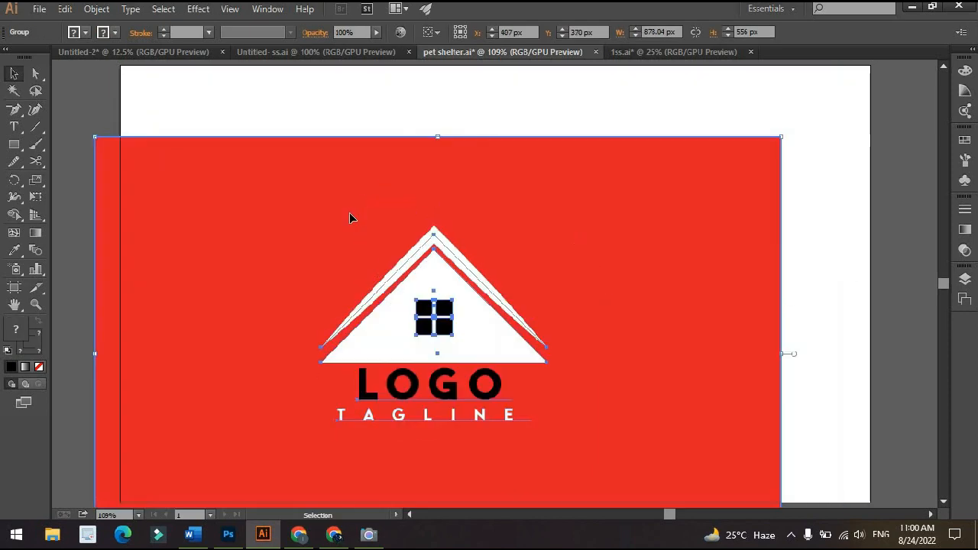
drag(418, 267, 462, 209)
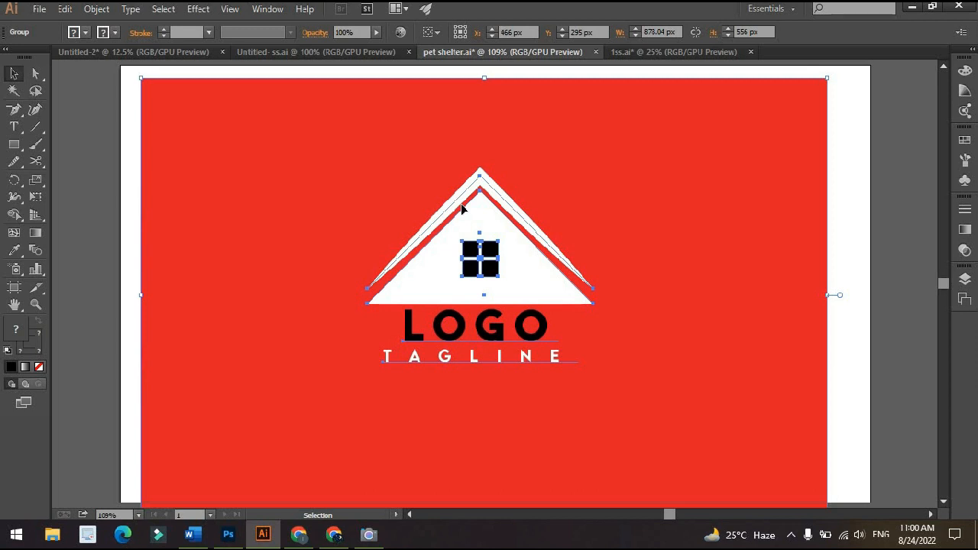
click(876, 203)
drag(614, 291, 619, 276)
click(876, 271)
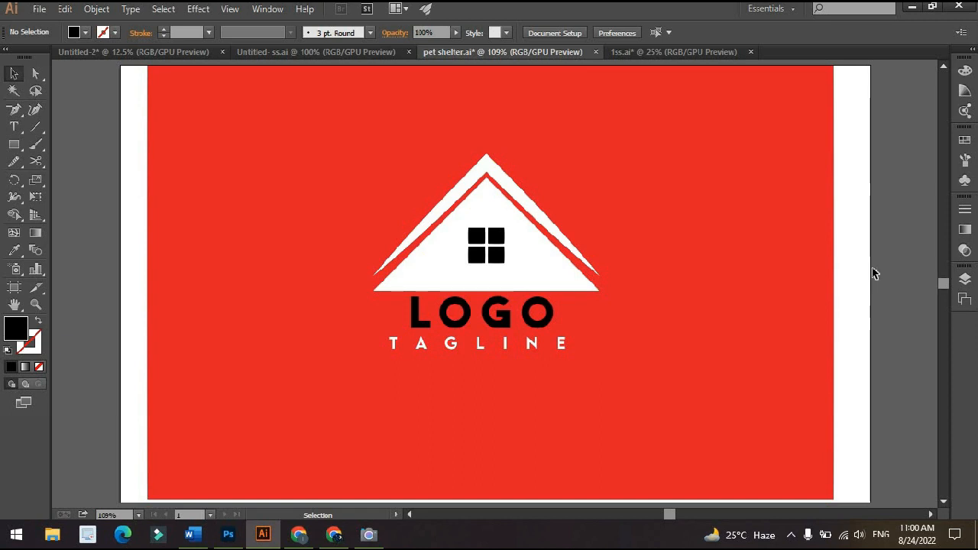
Try moving only the red background rectangle with the Direct Selection tool, undo the move, and deselect it
key(a)
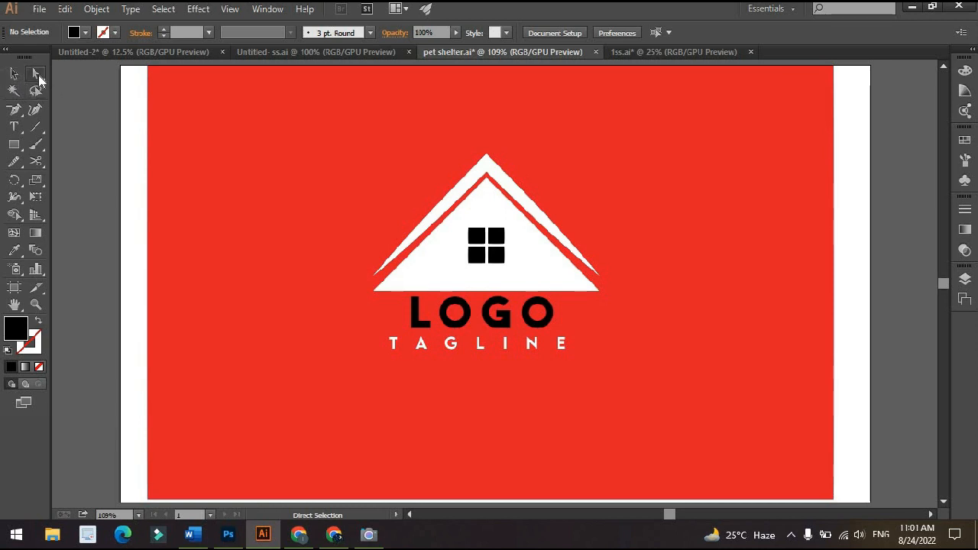
scroll(486, 172, up, 2)
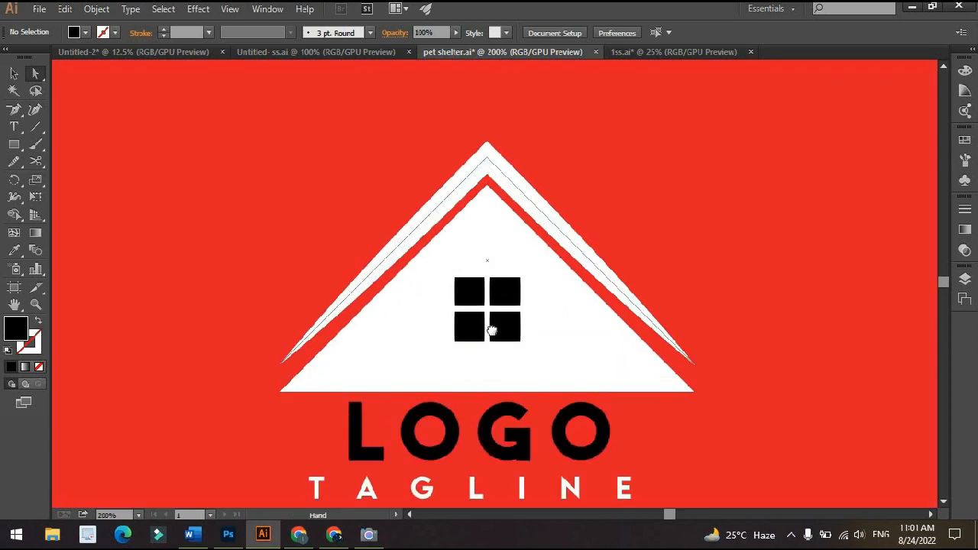
scroll(530, 256, down, 4)
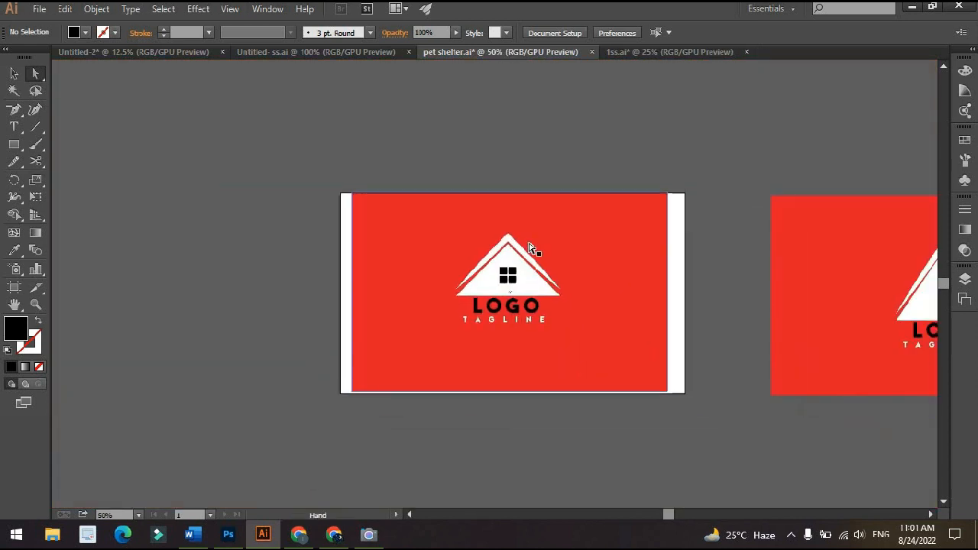
scroll(527, 237, up, 2)
scroll(489, 221, up, 1)
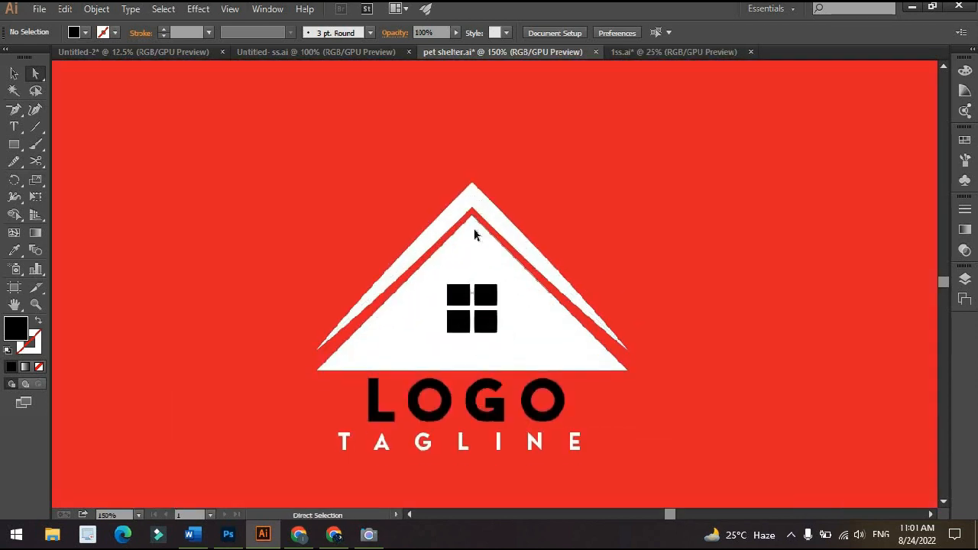
click(477, 233)
drag(527, 204, 444, 289)
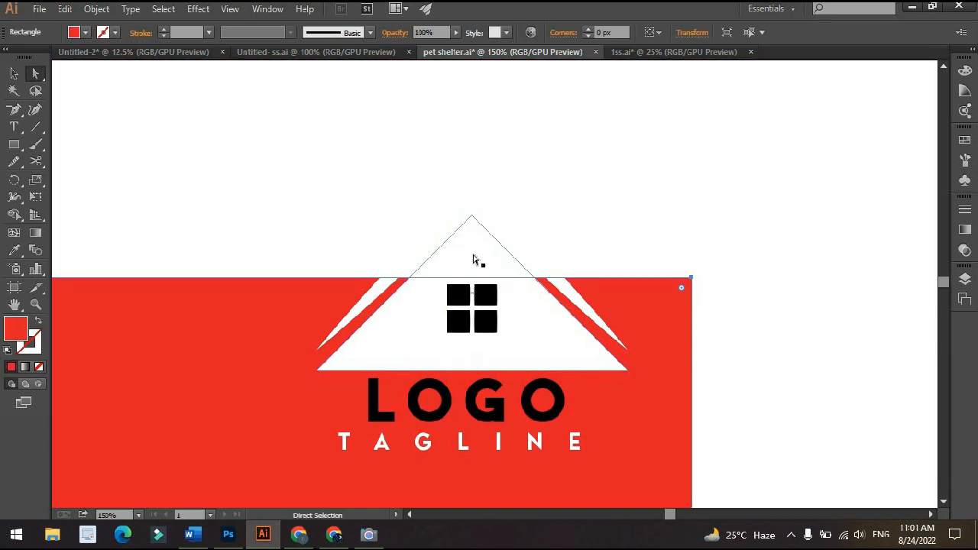
key(ctrl+z)
scroll(474, 223, down, 1)
drag(538, 263, 606, 299)
click(207, 270)
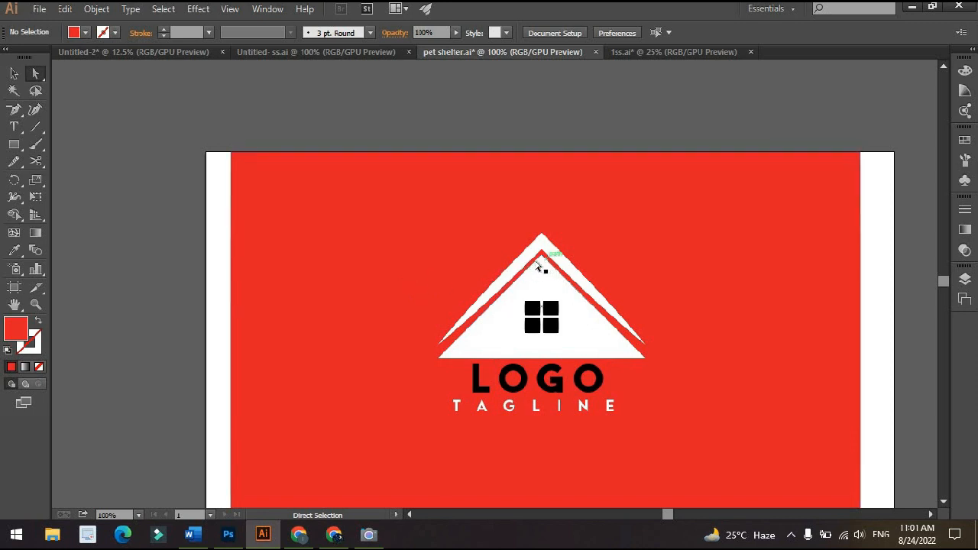
Select the peak anchor point of the outer white roof line with the Direct Selection tool
scroll(498, 229, up, 3)
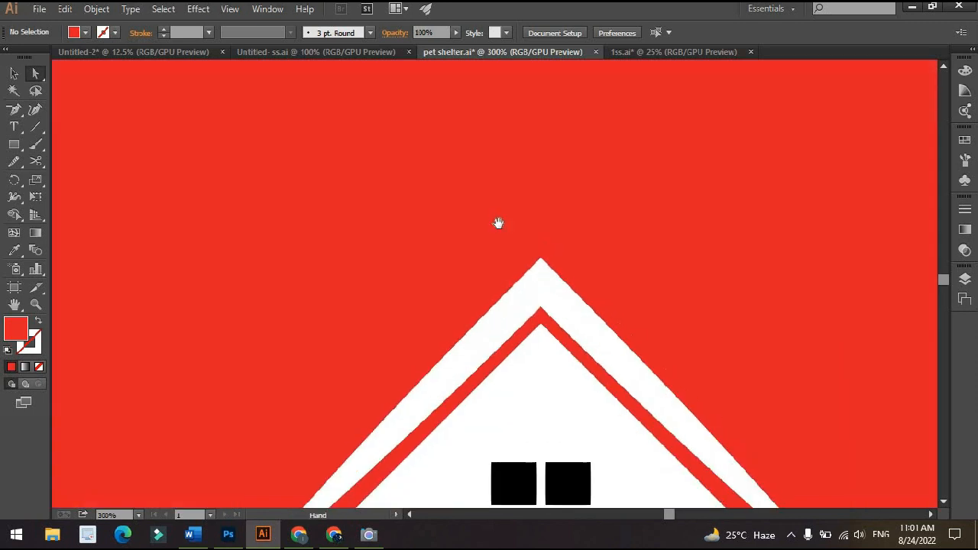
drag(498, 236, 495, 264)
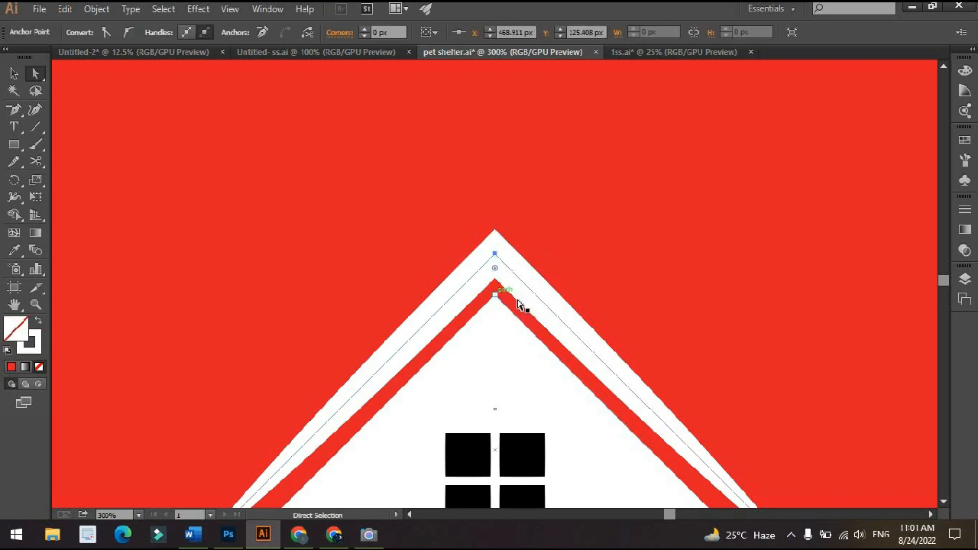
scroll(518, 307, down, 3)
key(h)
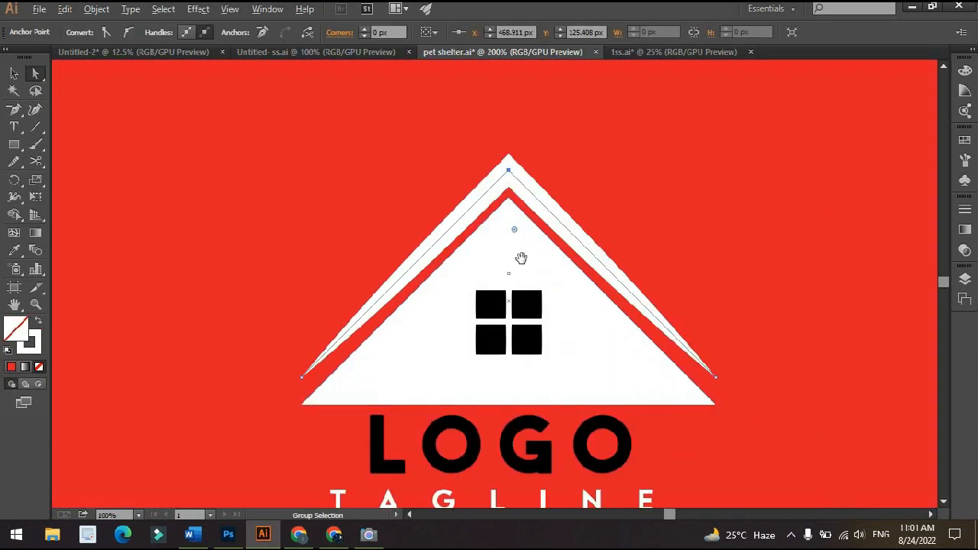
Delete the outer corner anchor point of each of the four black window squares to turn them into triangles
scroll(544, 338, up, 2)
drag(544, 338, 583, 263)
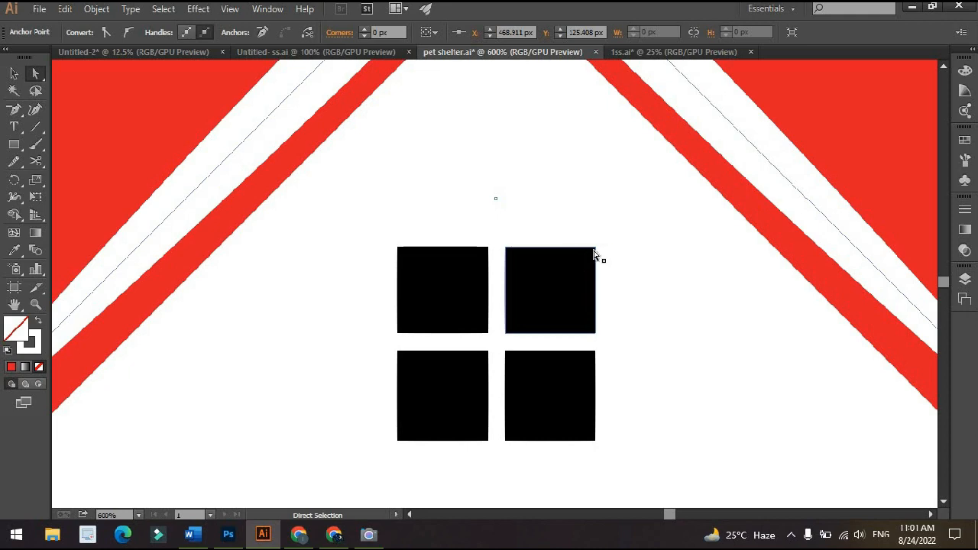
click(595, 248)
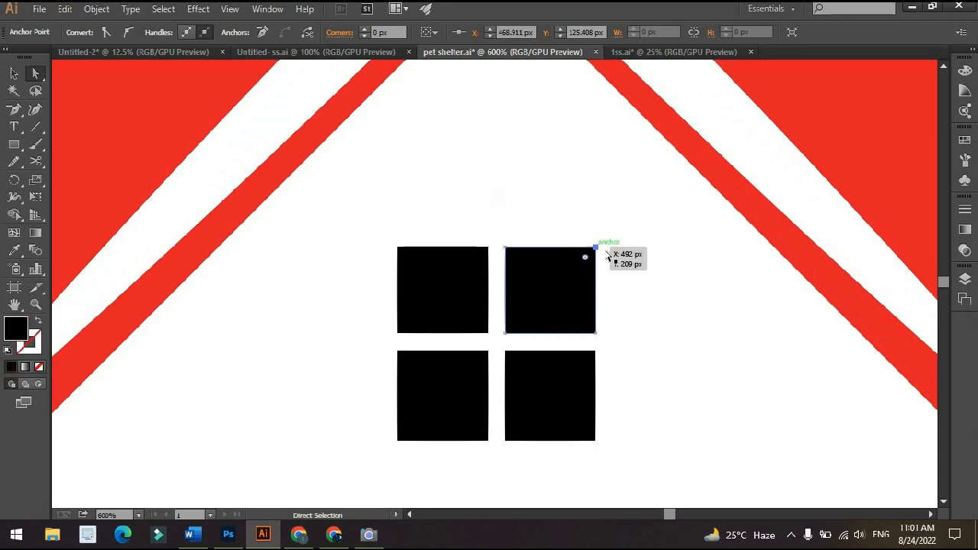
key(Delete)
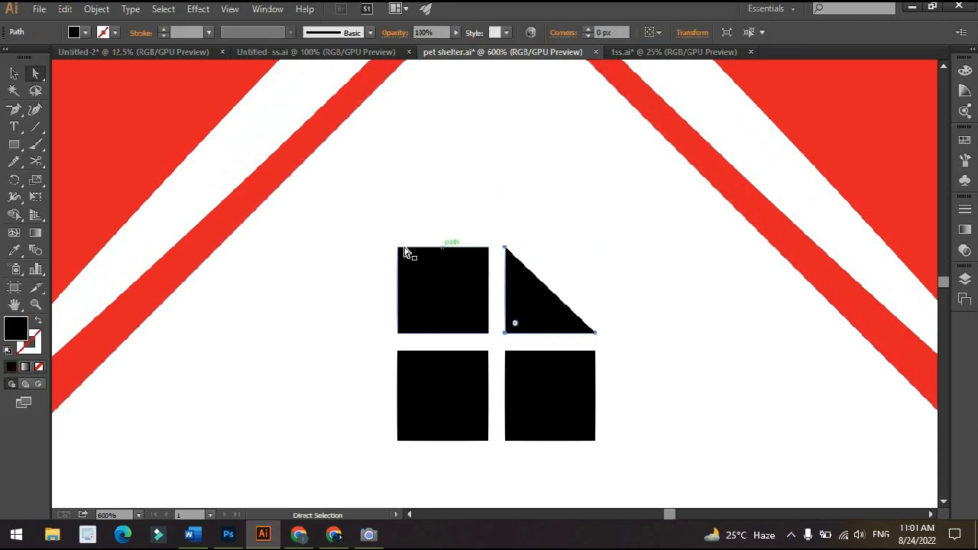
click(398, 248)
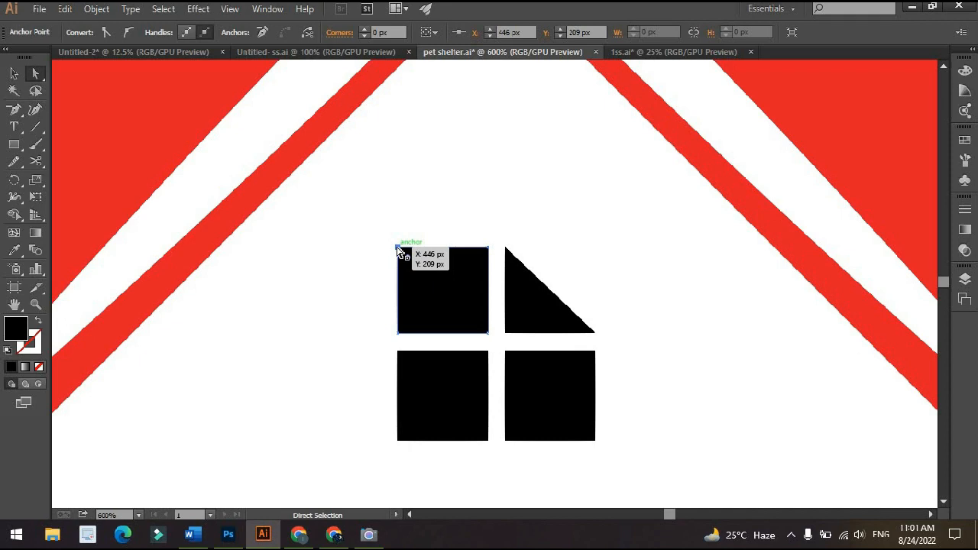
key(Delete)
click(397, 441)
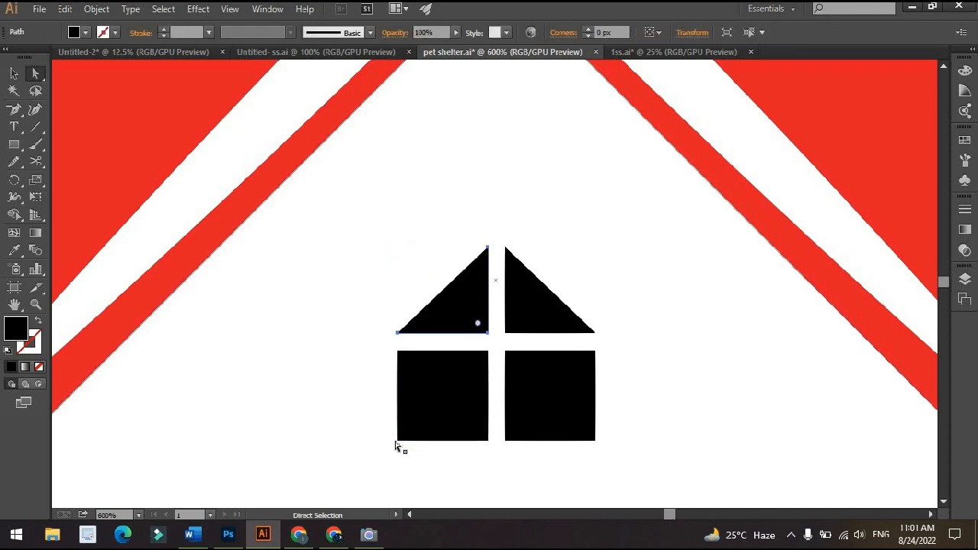
key(Delete)
click(596, 442)
key(Delete)
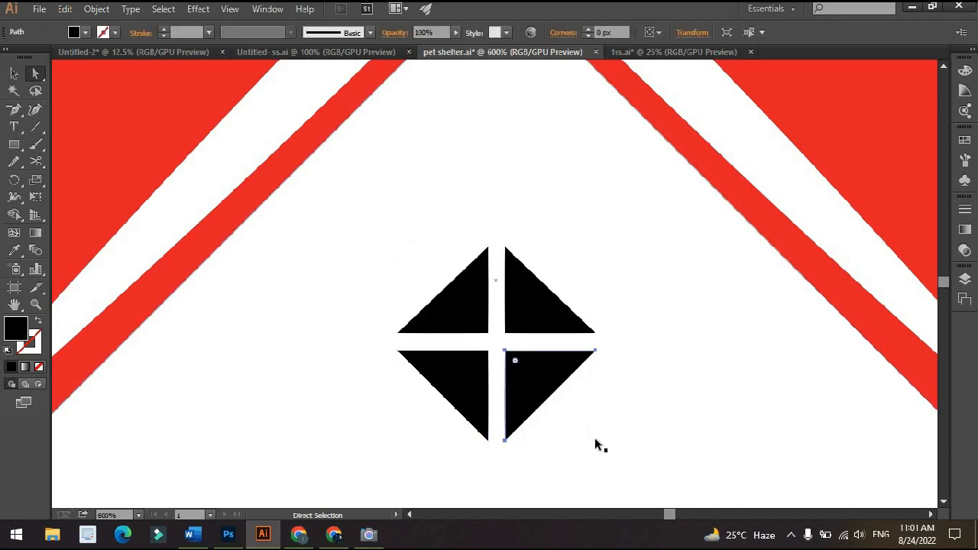
Undo the corner deletions on the window squares and deselect the artwork
key(ctrl+z)
key(ctrl+z)
key(ctrl+z)
key(ctrl+z)
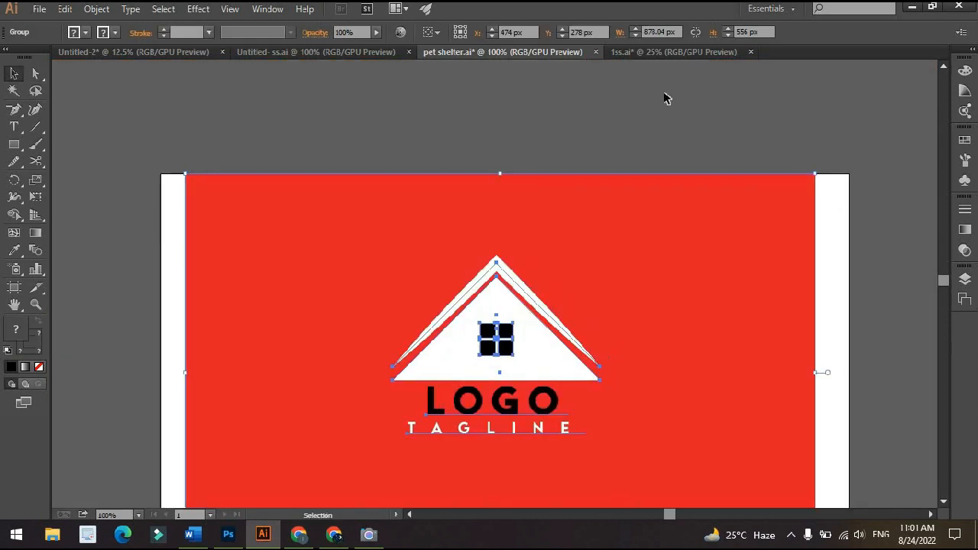
click(661, 112)
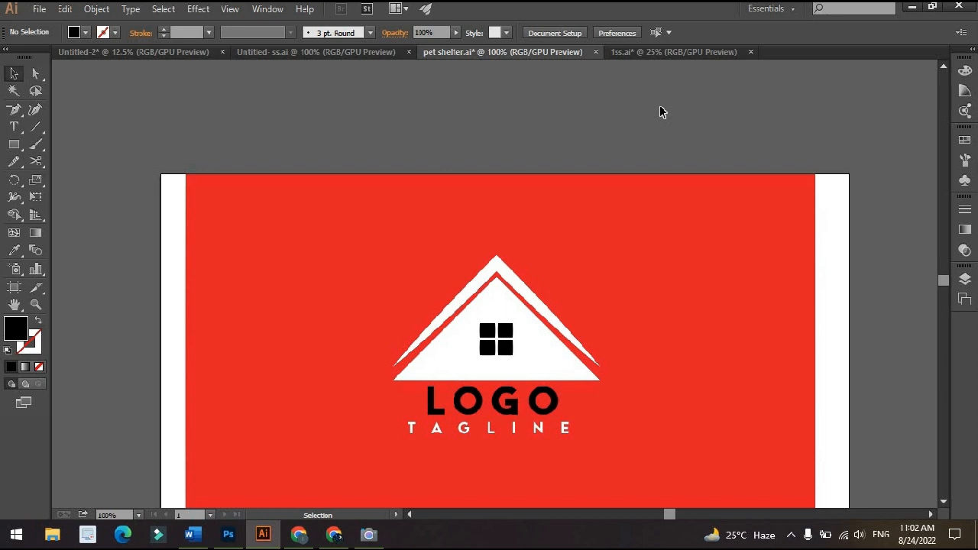
key(ctrl+0)
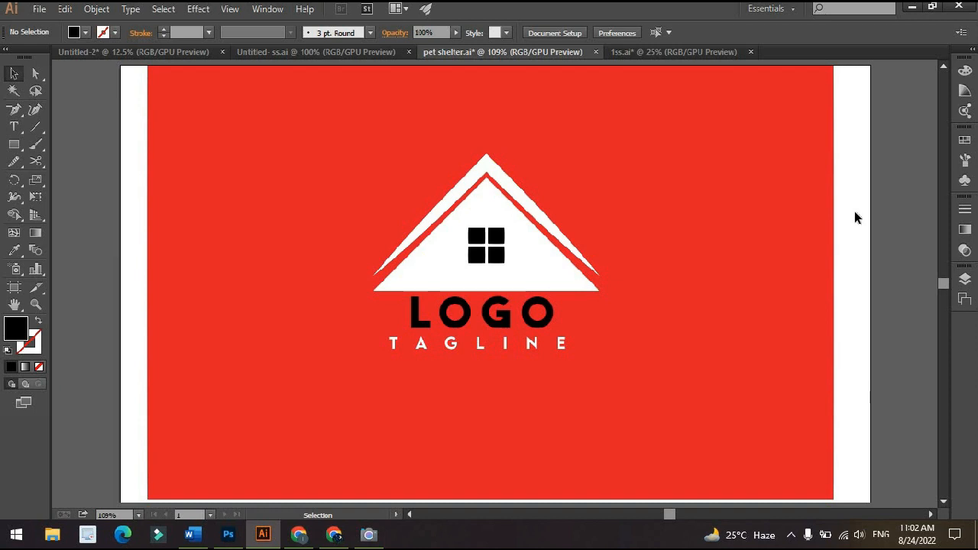
Lasso-select anchor points across the white roof shapes and the black window squares, and clear the selection
scroll(496, 239, up, 2)
drag(496, 237, 474, 264)
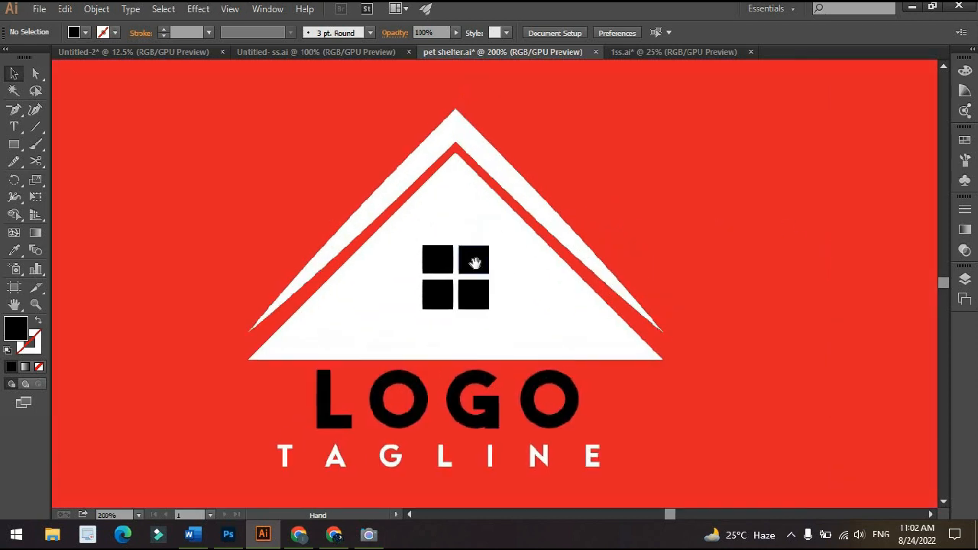
click(36, 91)
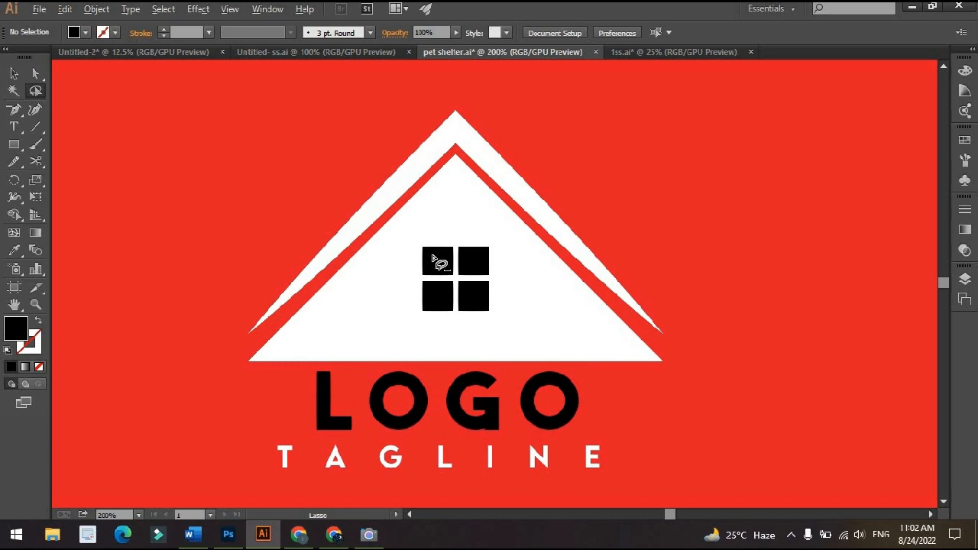
scroll(434, 256, up, 3)
scroll(419, 159, down, 3)
drag(419, 159, 439, 307)
scroll(439, 306, down, 3)
drag(440, 271, 529, 245)
scroll(539, 233, up, 2)
scroll(529, 245, down, 1)
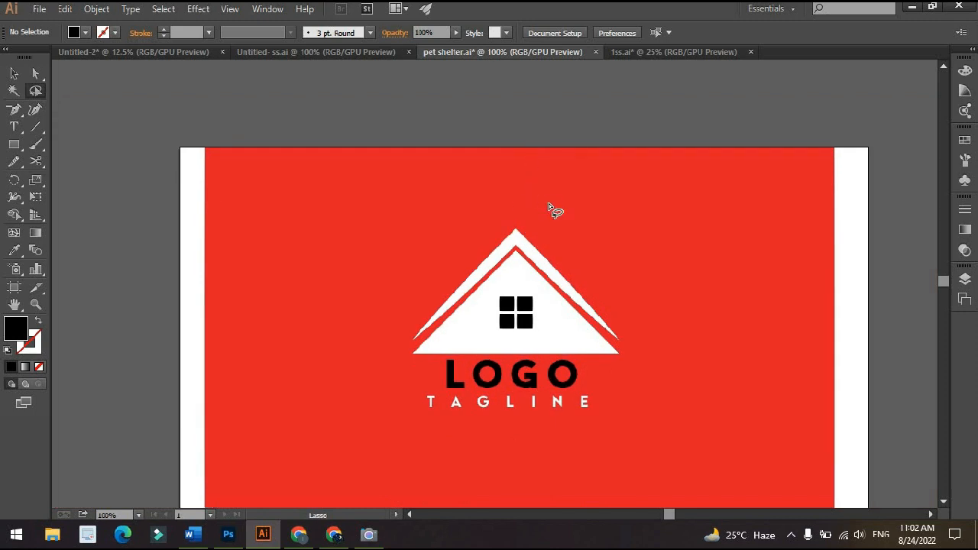
mouse_move(549, 205)
mouse_down()
mouse_move(364, 255)
mouse_move(400, 332)
mouse_move(567, 315)
mouse_up()
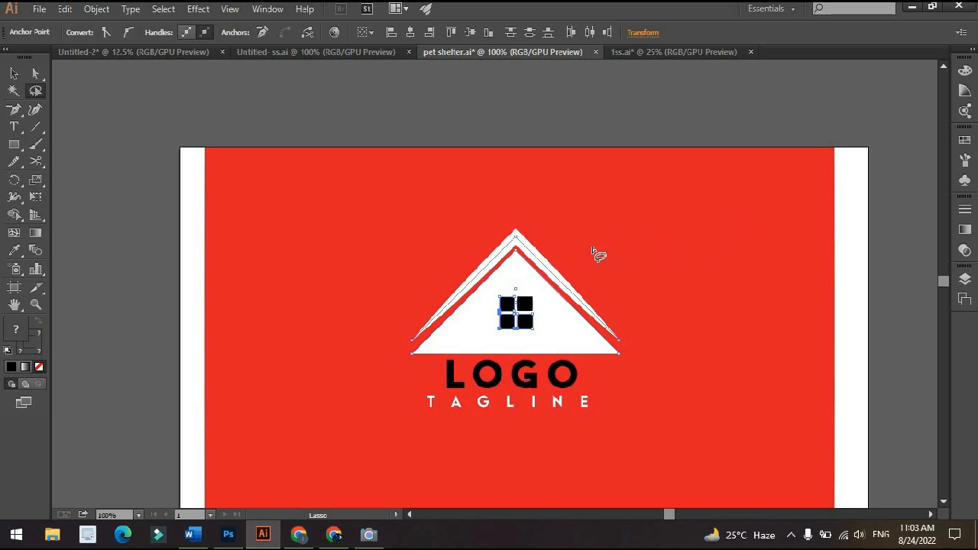
ctrl+click(522, 250)
scroll(544, 259, down, 2)
drag(543, 260, 543, 254)
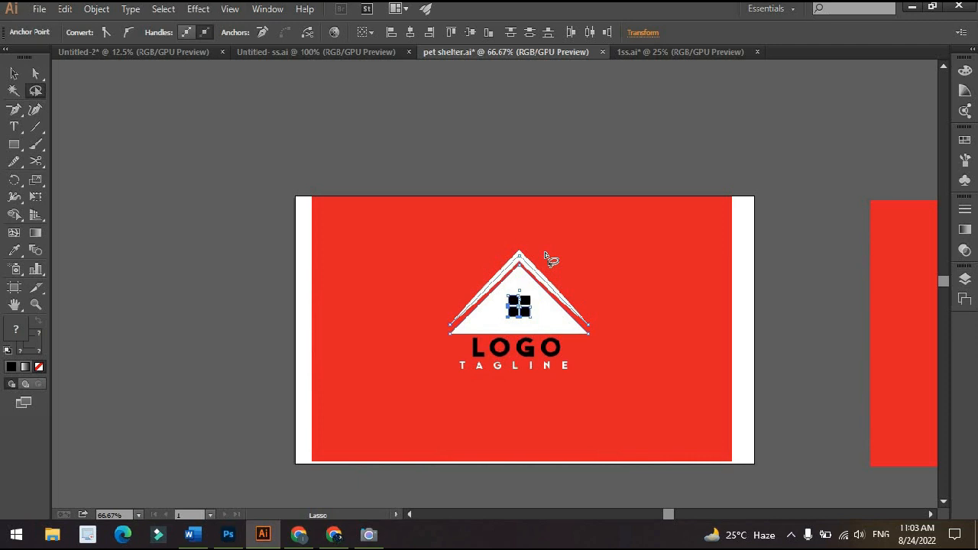
click(594, 166)
Lasso the peak anchor points of both white roof shapes and move them diagonally upward, above the right eave, with Direct Selection
key(ctrl+0)
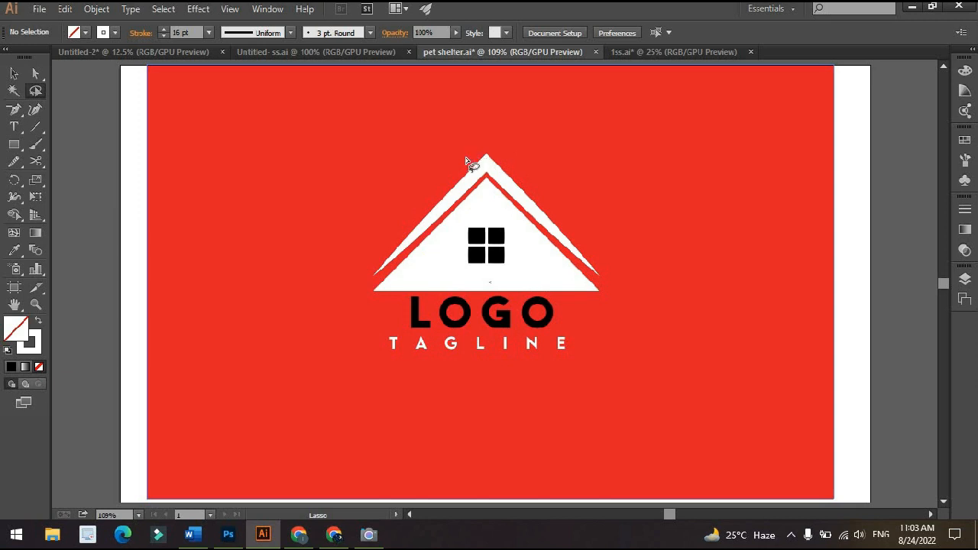
scroll(468, 159, up, 3)
mouse_move(474, 162)
mouse_down()
mouse_move(471, 223)
mouse_move(468, 185)
mouse_move(587, 212)
mouse_move(521, 152)
mouse_move(470, 155)
mouse_move(450, 180)
mouse_up()
key(ctrl+1)
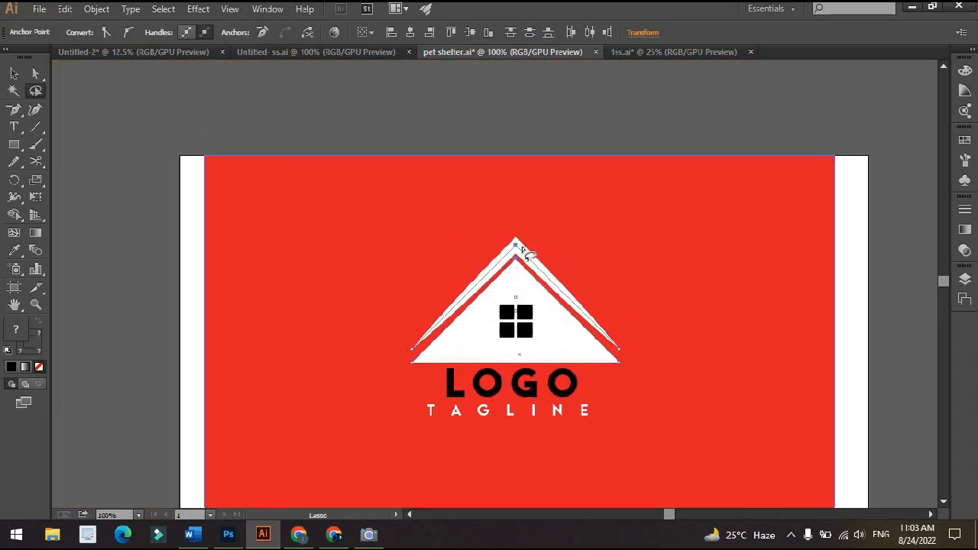
key(a)
mouse_move(516, 246)
mouse_down()
mouse_move(518, 231)
mouse_move(471, 212)
mouse_move(396, 204)
mouse_move(610, 185)
mouse_up()
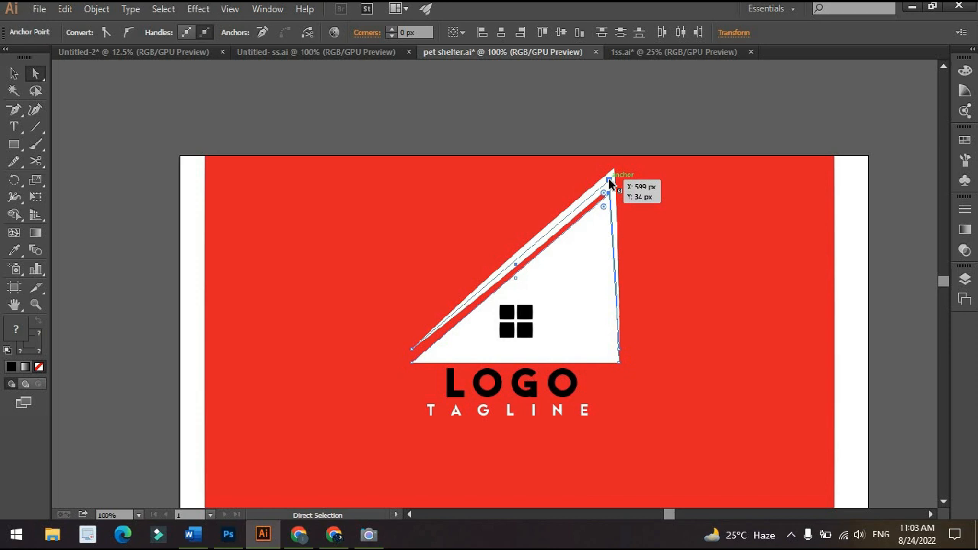
Undo the move of the roof peak anchor points
key(ctrl+z)
key(ctrl+z)
key(ctrl+z)
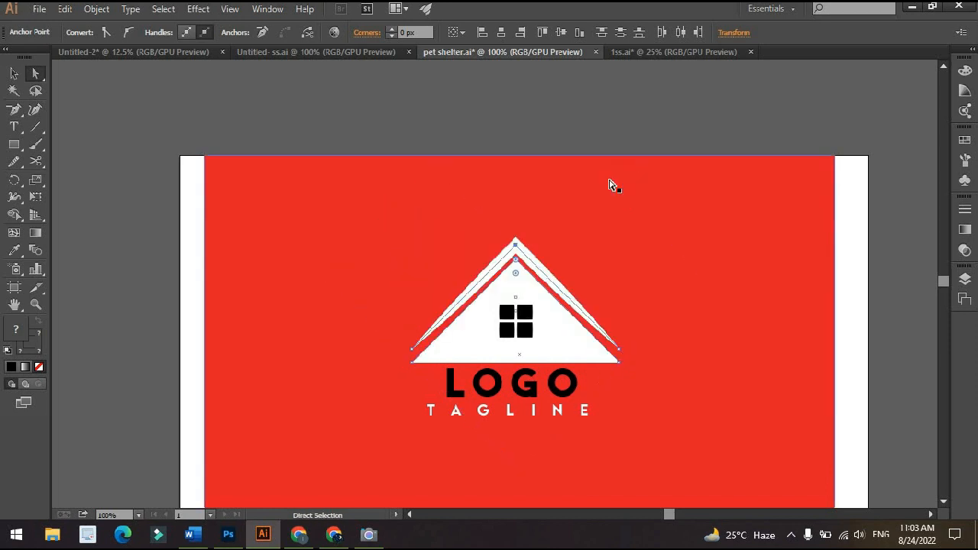
Lasso the outer corner anchor points of the four black window squares and delete them, turning the window into a diamond
key(v)
click(515, 319)
scroll(512, 314, up, 2)
mouse_move(511, 313)
mouse_down()
mouse_move(524, 248)
mouse_move(566, 286)
mouse_move(556, 315)
mouse_move(488, 351)
mouse_move(434, 319)
mouse_move(410, 288)
mouse_move(421, 263)
mouse_move(386, 315)
mouse_move(402, 354)
mouse_move(454, 390)
mouse_move(545, 379)
mouse_move(590, 330)
mouse_move(548, 226)
mouse_up()
scroll(656, 211, down, 2)
scroll(645, 214, up, 3)
key(q)
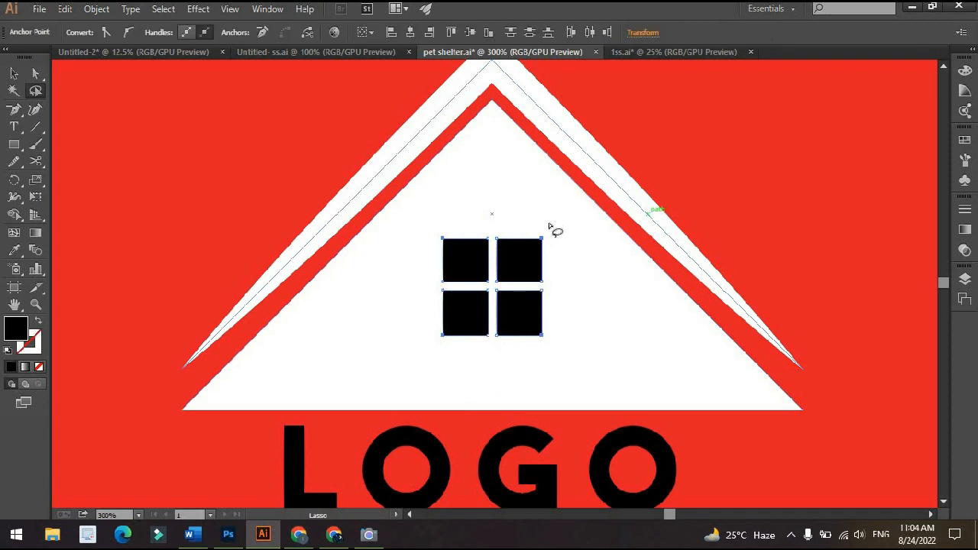
key(Delete)
scroll(553, 230, down, 3)
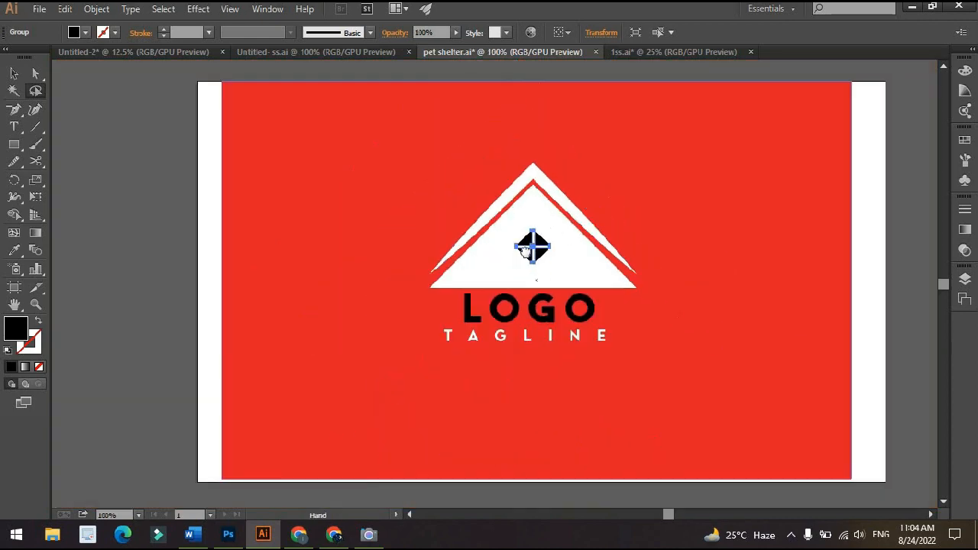
drag(525, 252, 492, 278)
key(v)
click(884, 217)
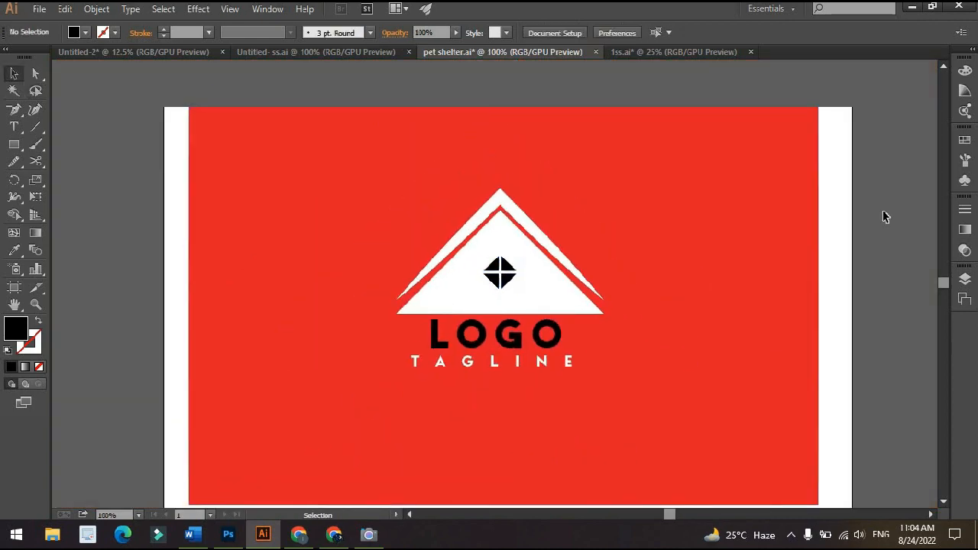
Compare the edited logo with the tall-roofed reference copy beside the artboard
scroll(856, 224, down, 1)
drag(857, 229, 554, 237)
scroll(708, 229, down, 1)
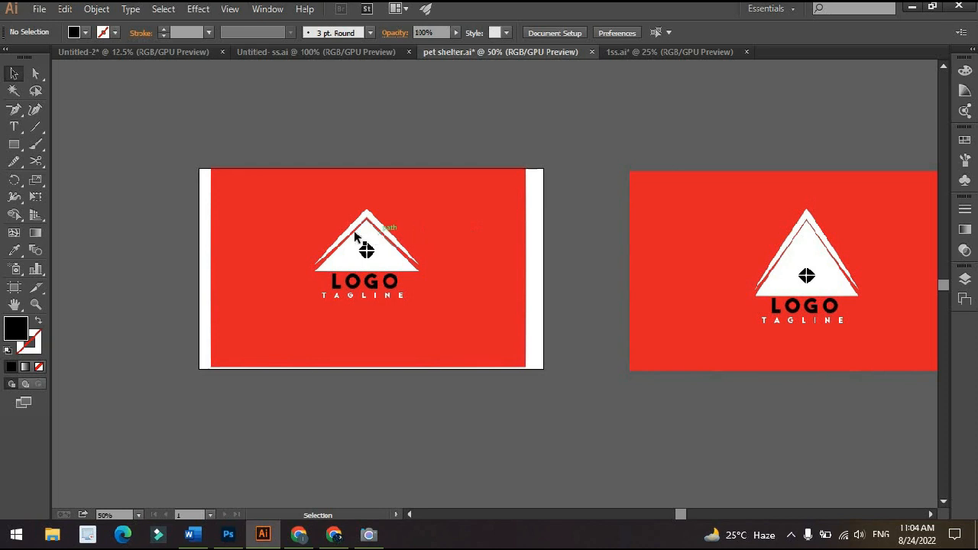
scroll(350, 236, up, 2)
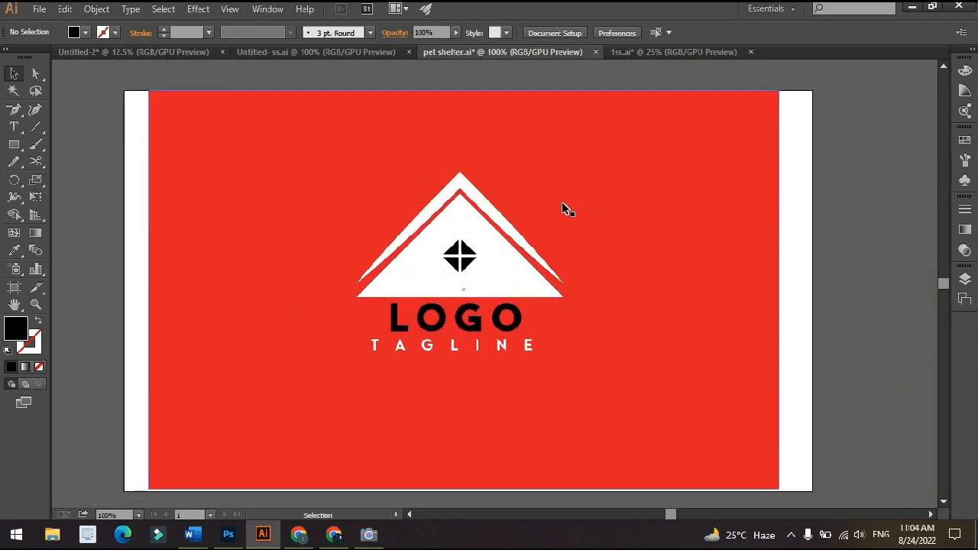
Lasso the top anchor points of the diamond window's two upper triangles and try to move them upward with Direct Selection
scroll(460, 198, up, 2)
drag(459, 271, 476, 195)
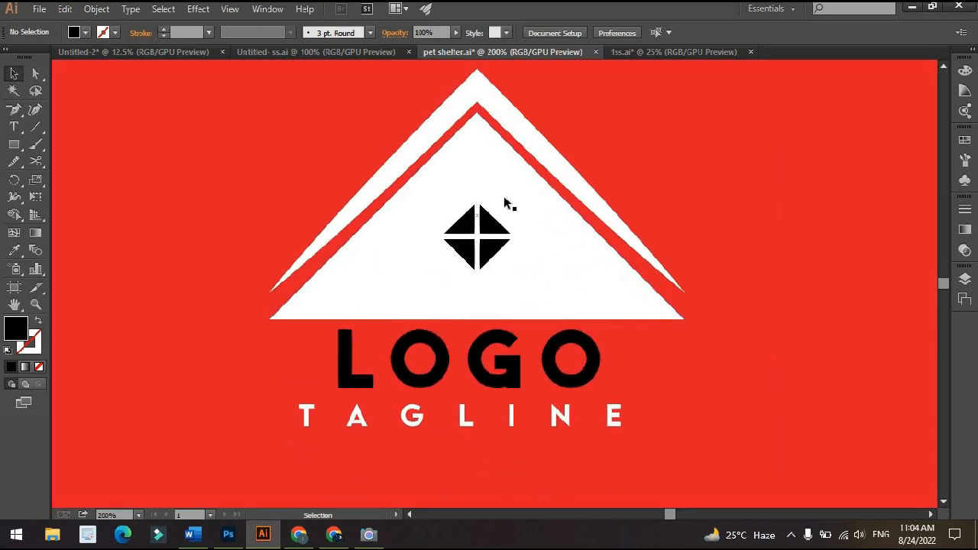
scroll(497, 200, down, 1)
drag(494, 199, 533, 256)
key(q)
scroll(532, 255, up, 2)
mouse_move(528, 323)
mouse_down()
mouse_move(495, 362)
mouse_move(492, 314)
mouse_move(518, 328)
mouse_up()
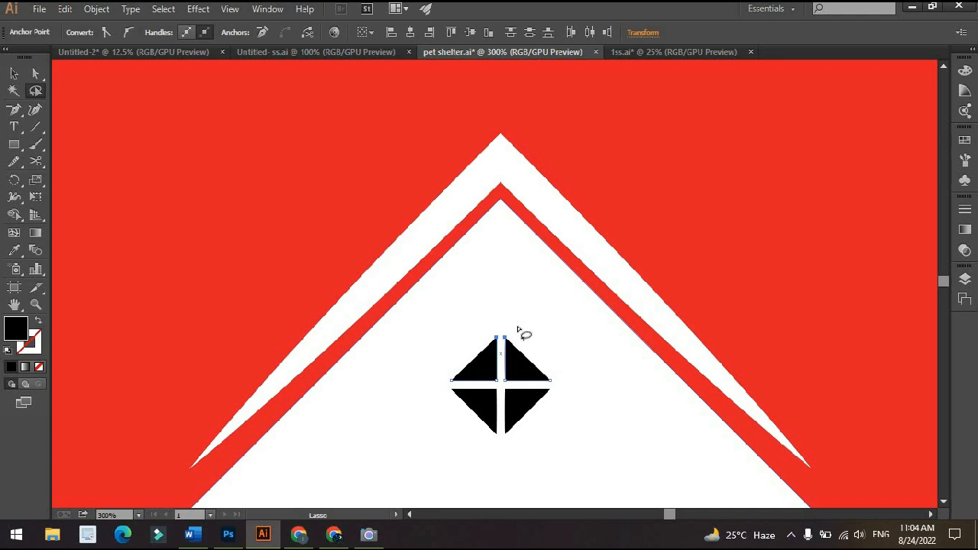
key(a)
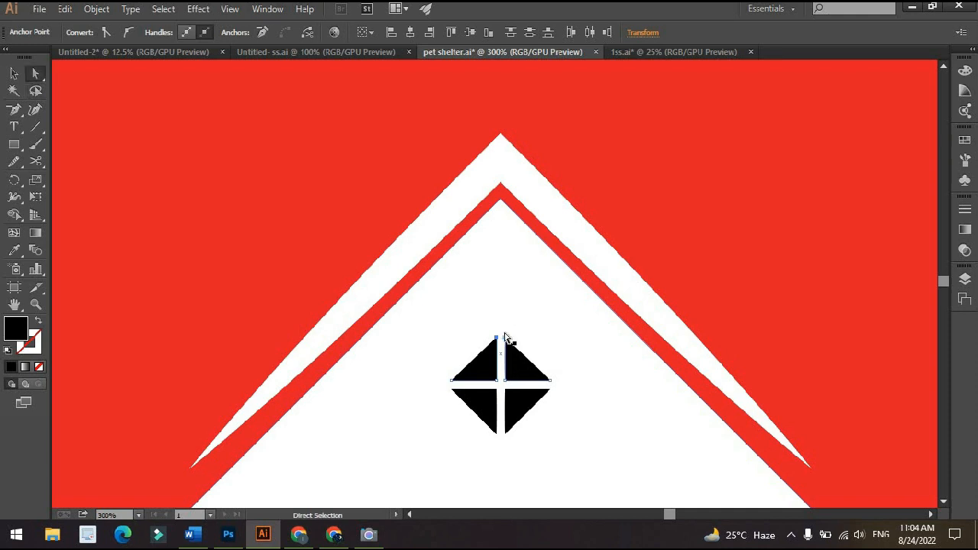
drag(503, 333, 501, 217)
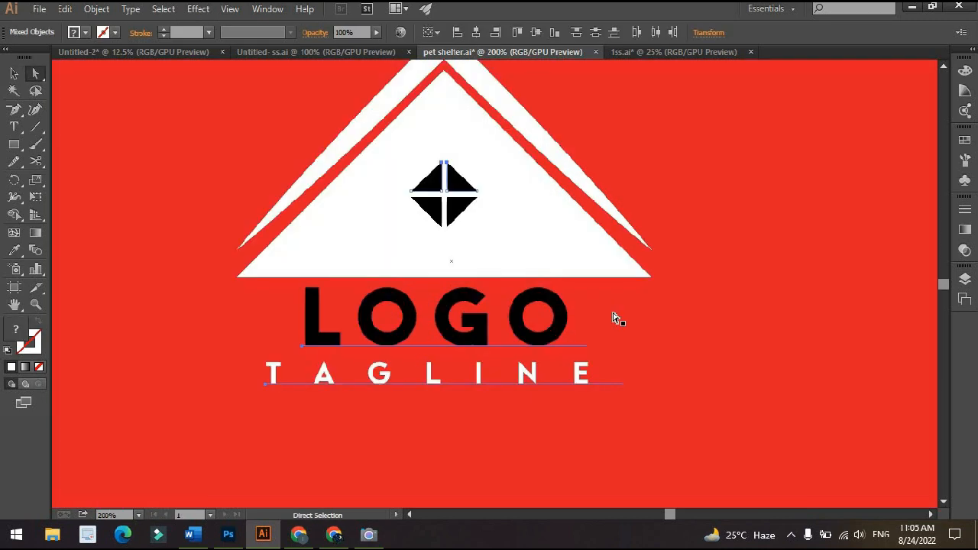
Try moving lassoed anchor points of the white roof shapes with Direct Selection, undo the move and clear the selection
key(q)
mouse_move(673, 222)
mouse_down()
mouse_move(619, 267)
mouse_move(632, 305)
mouse_move(686, 302)
mouse_move(699, 235)
mouse_move(674, 226)
mouse_up()
key(a)
mouse_move(663, 283)
mouse_down()
mouse_move(768, 294)
mouse_move(855, 230)
mouse_move(652, 302)
mouse_up()
scroll(806, 240, down, 2)
key(v)
key(ctrl+z)
scroll(491, 257, up, 1)
drag(491, 257, 478, 304)
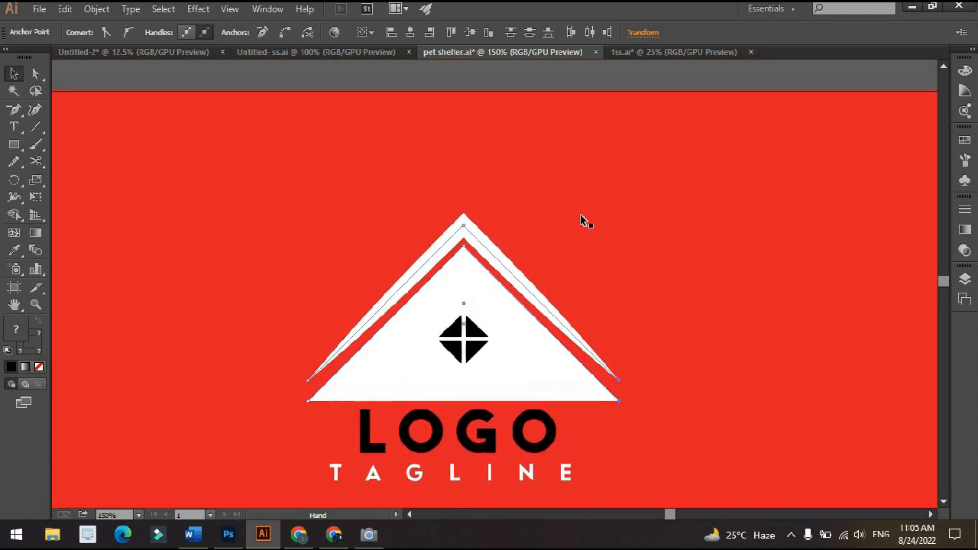
click(581, 214)
key(ctrl+minus)
click(553, 168)
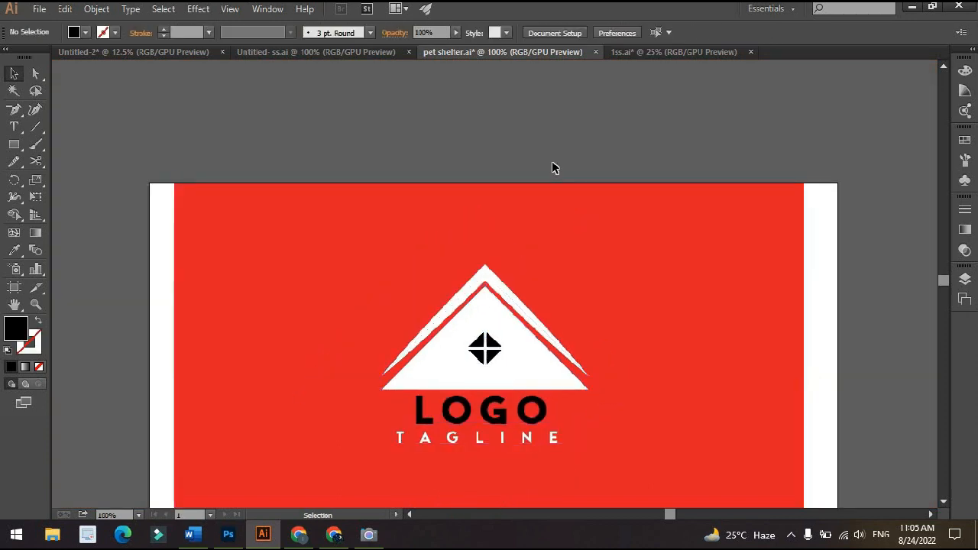
Lasso the peak anchor points of both white roof shapes, move them straight up with Direct Selection, and deselect the artwork
click(36, 92)
mouse_move(481, 249)
mouse_down()
mouse_move(492, 272)
mouse_move(484, 199)
mouse_up()
key(a)
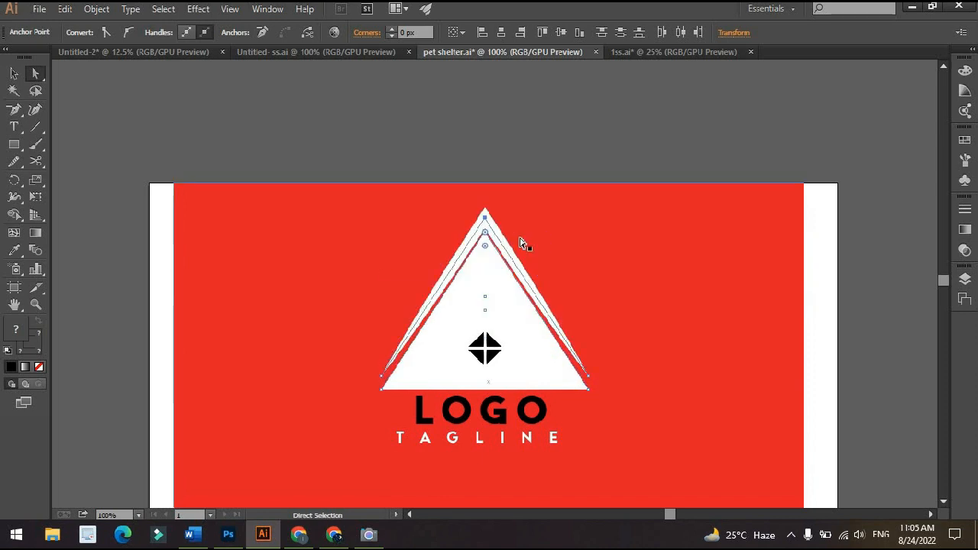
key(v)
click(542, 109)
key(ctrl+minus)
key(ctrl+minus)
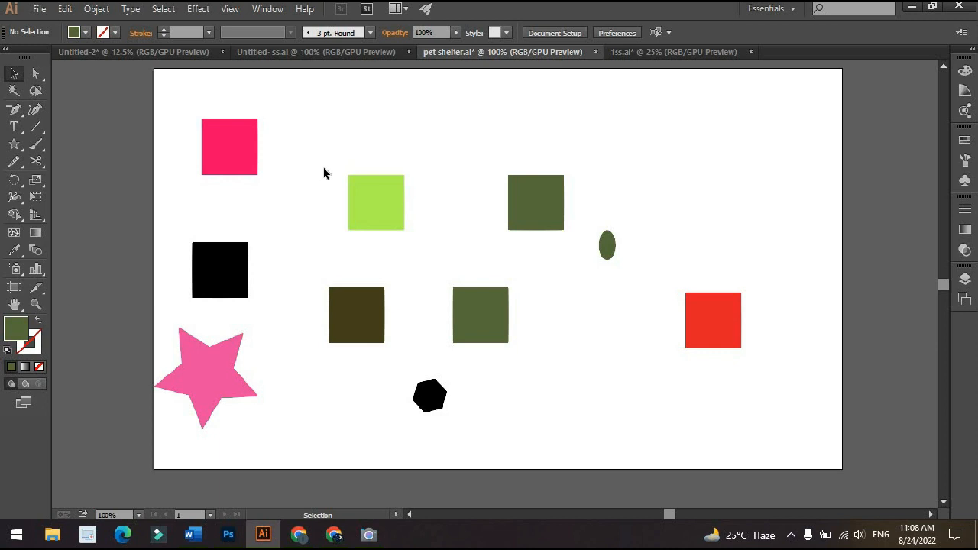
Lasso anchor points across the lime, dark olive, green and red squares and the ellipse, deleting them and the leftover paths
key(q)
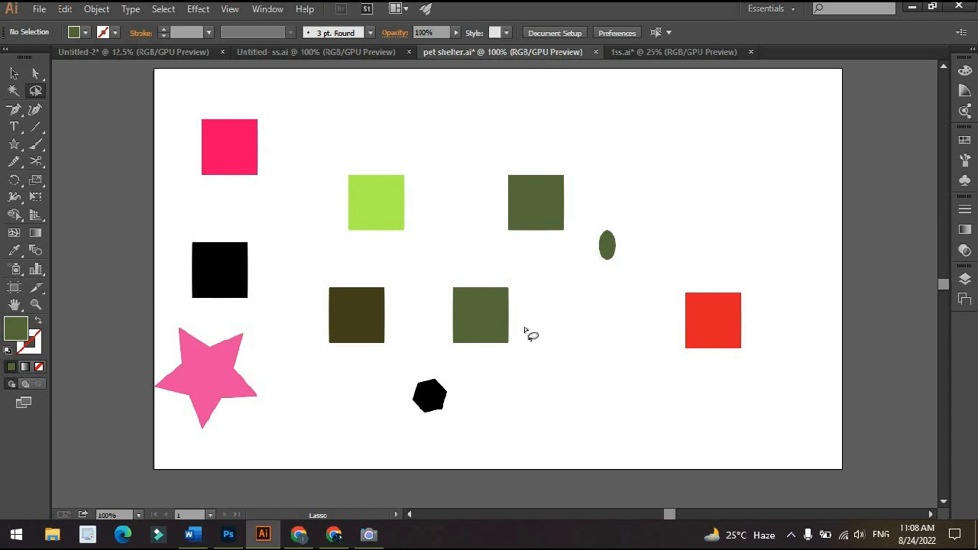
mouse_move(524, 321)
mouse_down()
mouse_move(498, 375)
mouse_move(536, 357)
mouse_move(542, 342)
mouse_move(688, 377)
mouse_move(702, 346)
mouse_move(616, 292)
mouse_move(633, 204)
mouse_move(611, 194)
mouse_move(593, 192)
mouse_move(529, 312)
mouse_up()
key(Delete)
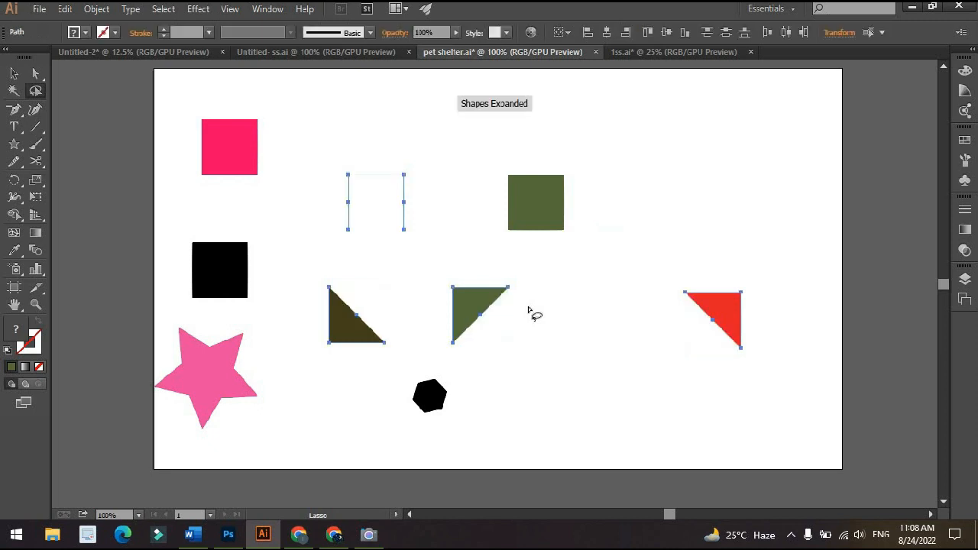
key(Delete)
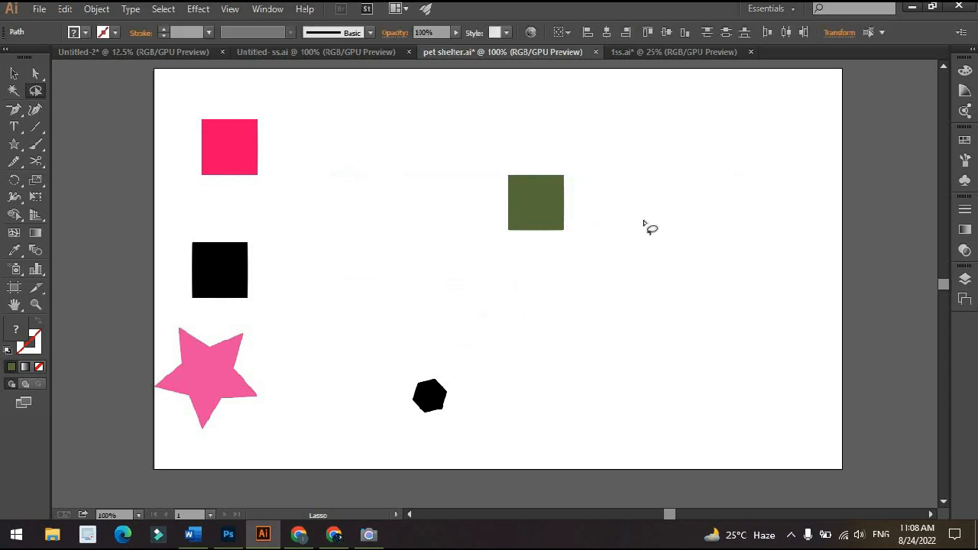
Undo the deletions of the lassoed shapes and clear the selection
key(ctrl+z)
key(ctrl+z)
key(ctrl+z)
key(ctrl+z)
key(ctrl+z)
key(ctrl+z)
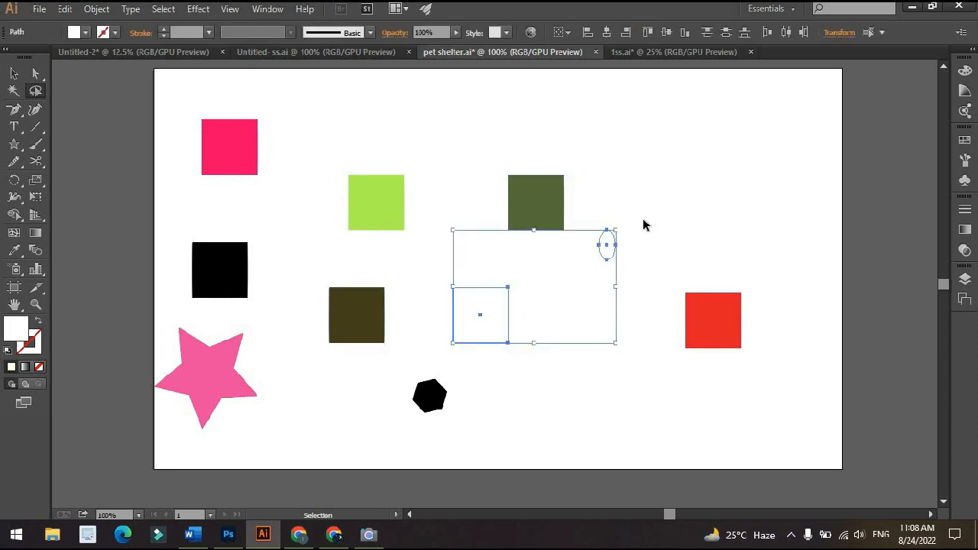
key(ctrl+shift+z)
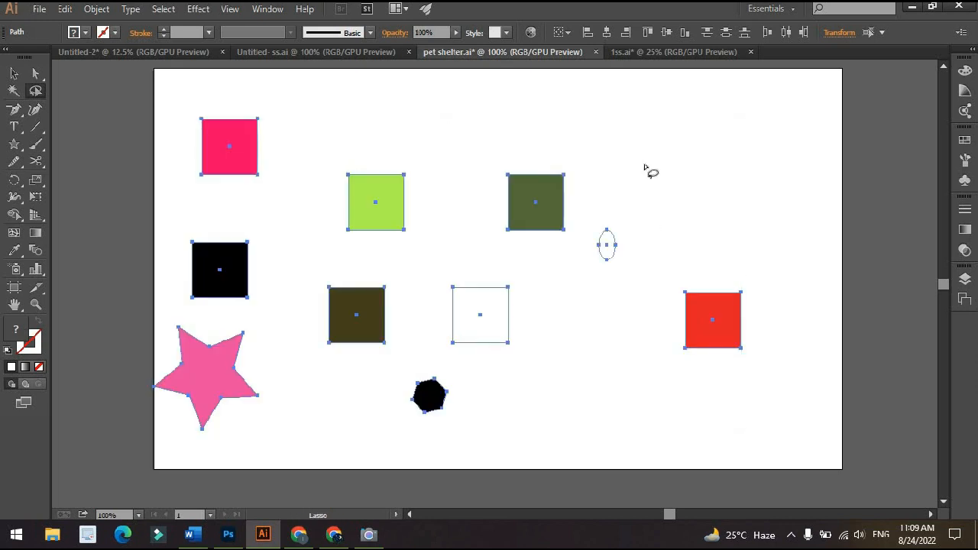
click(644, 165)
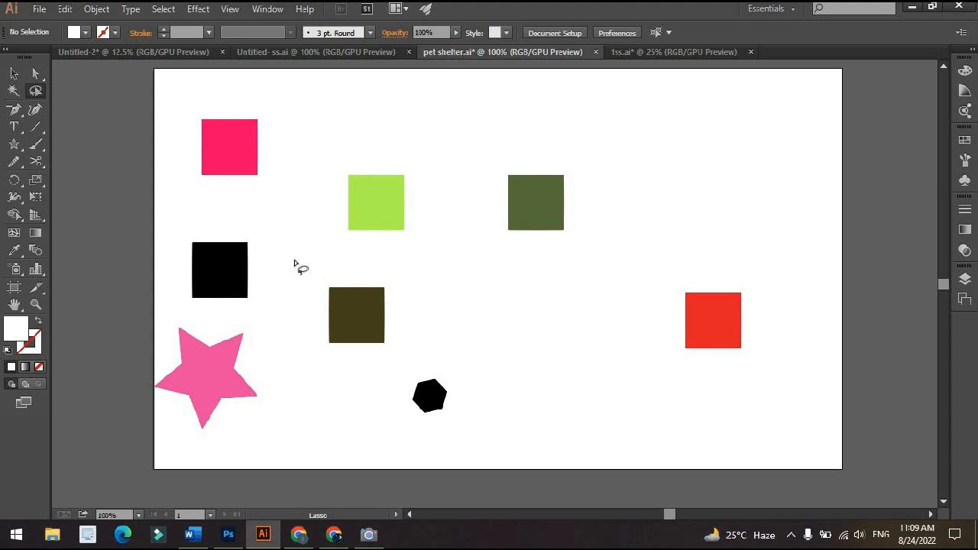
Delete the pink star's upper-right tip using the Lasso, and move the star down and to the right
mouse_move(254, 353)
mouse_down()
mouse_move(233, 325)
mouse_move(240, 319)
mouse_move(275, 321)
mouse_move(280, 349)
mouse_up()
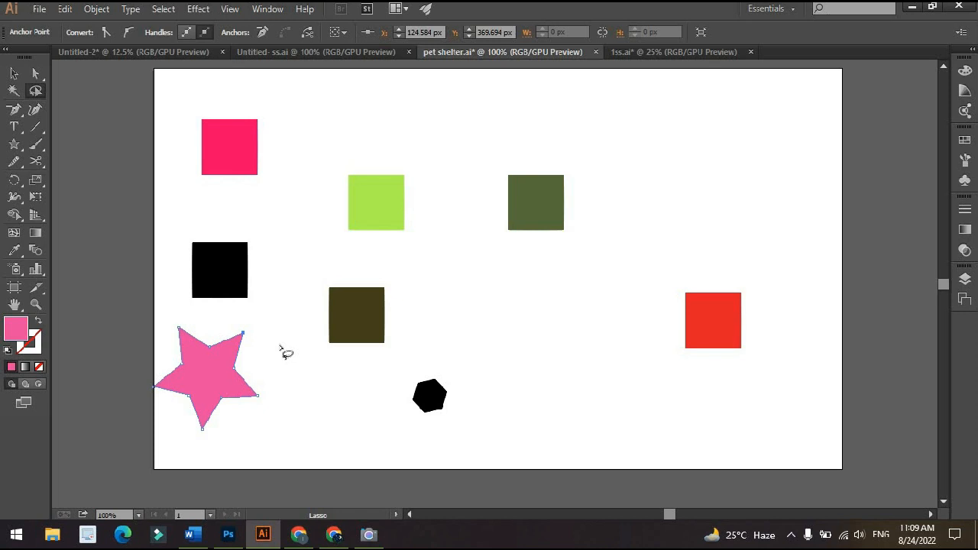
key(Delete)
key(v)
click(281, 349)
drag(233, 388, 292, 419)
click(329, 396)
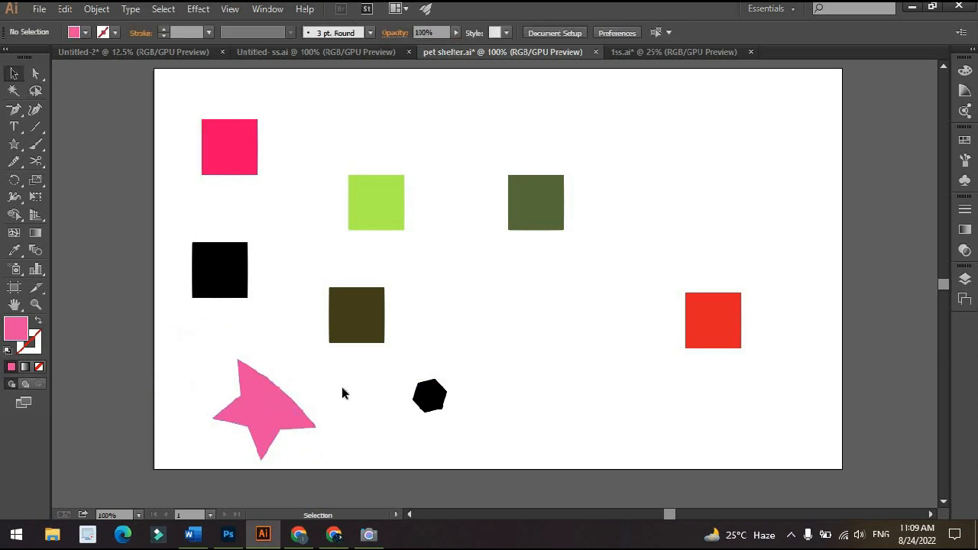
Lasso the dark olive square's two top corner anchor points and shift them horizontally right to form a slanted parallelogram
scroll(366, 329, up, 3)
scroll(351, 310, up, 1)
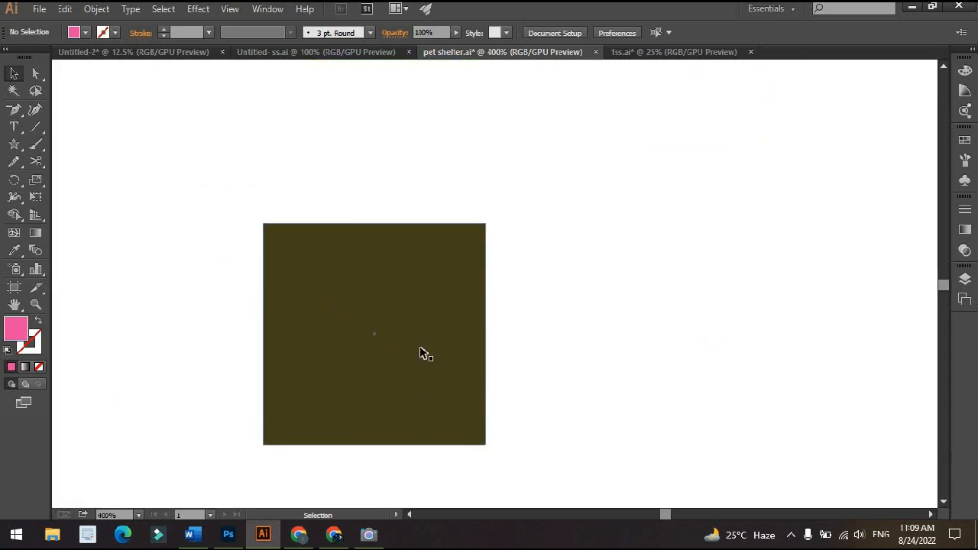
key(q)
mouse_move(537, 203)
mouse_down()
mouse_move(503, 232)
mouse_move(392, 255)
mouse_move(273, 246)
mouse_move(493, 145)
mouse_move(538, 203)
mouse_up()
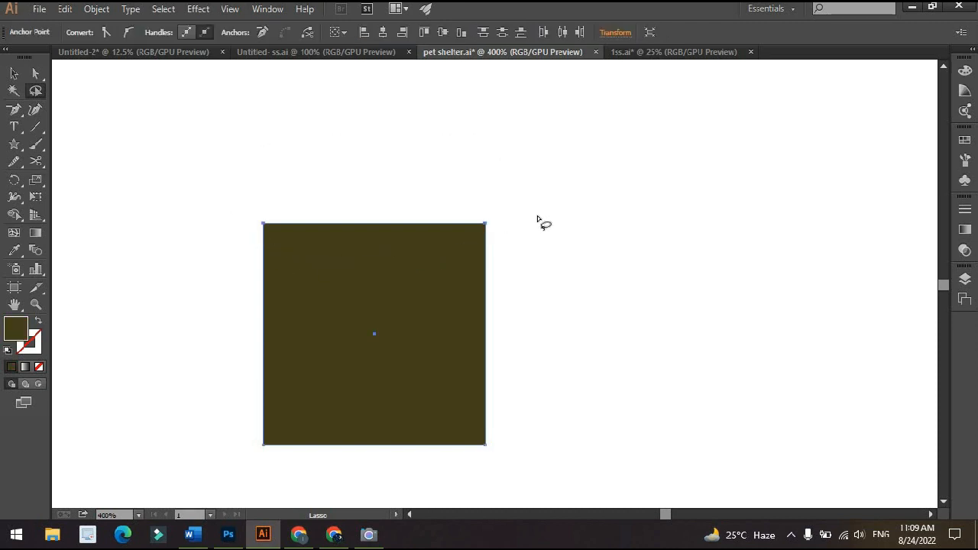
key(a)
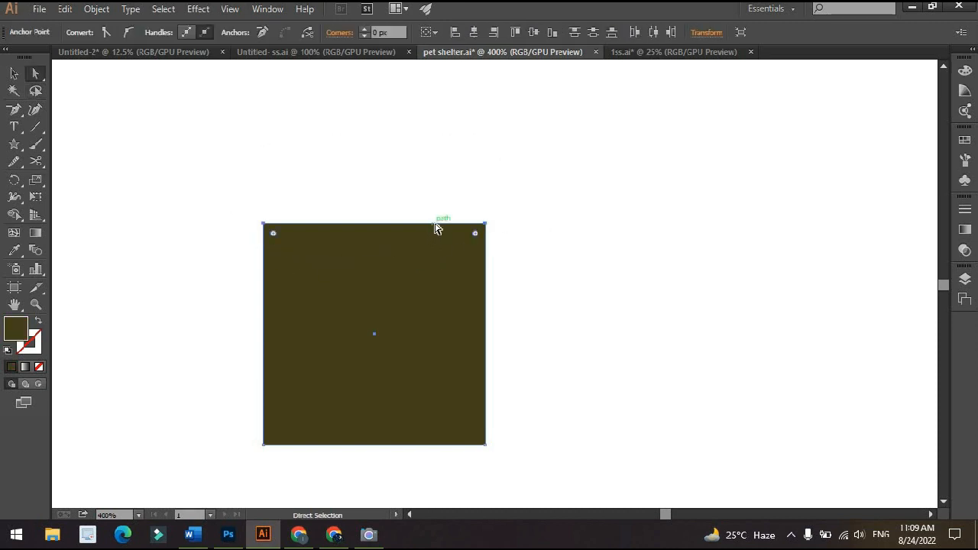
drag(453, 224, 689, 225)
key(v)
click(643, 330)
scroll(642, 324, down, 1)
drag(643, 325, 579, 260)
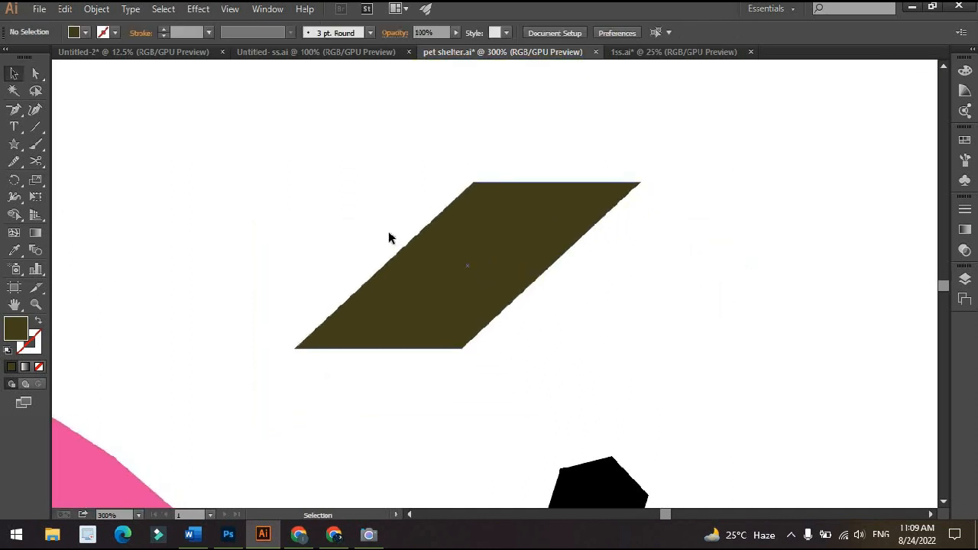
Lasso the parallelogram's lower-left anchor point and move it up and left to about X 215 px, Y 354 px with Direct Selection
scroll(535, 230, down, 1)
scroll(479, 223, up, 3)
scroll(468, 224, down, 3)
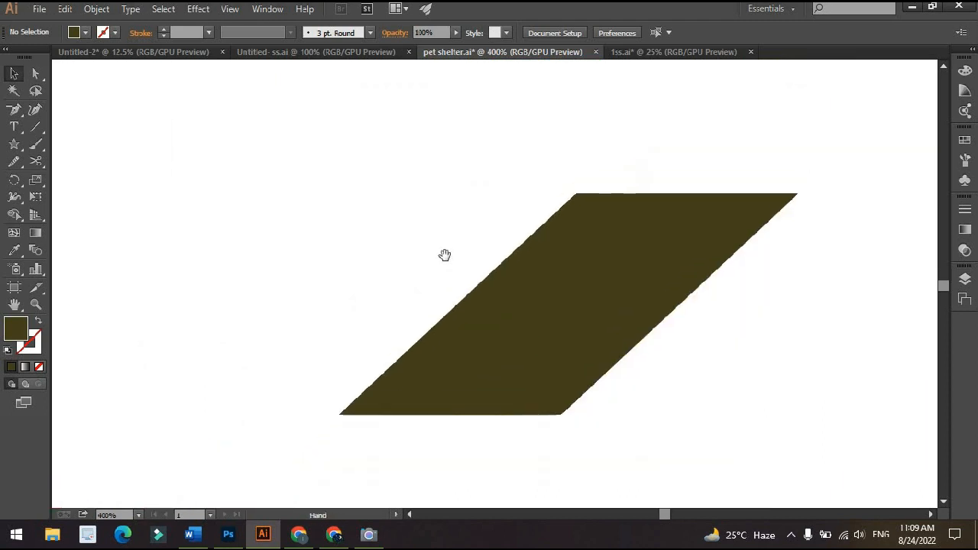
scroll(489, 260, up, 2)
key(a)
click(296, 377)
key(q)
mouse_move(258, 329)
mouse_down()
mouse_move(315, 435)
mouse_move(296, 381)
mouse_up()
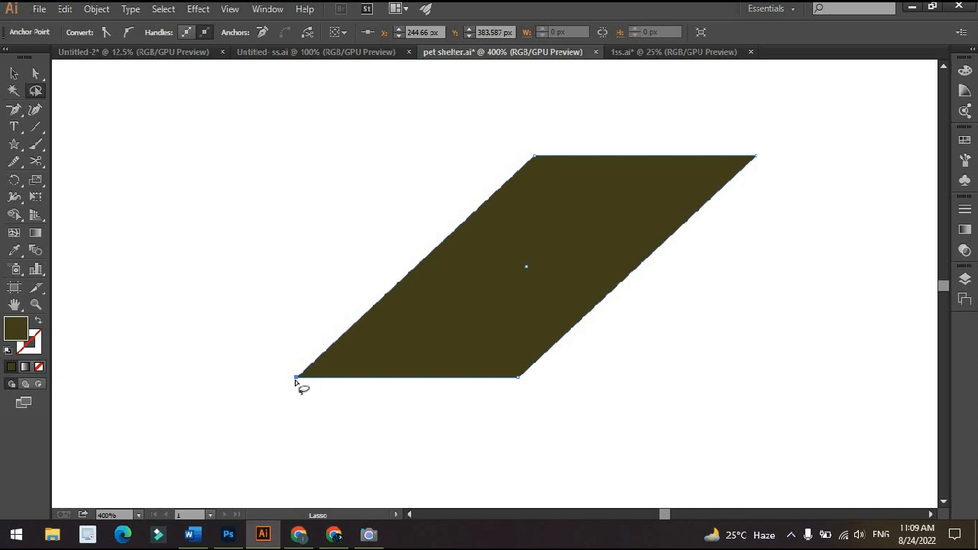
key(a)
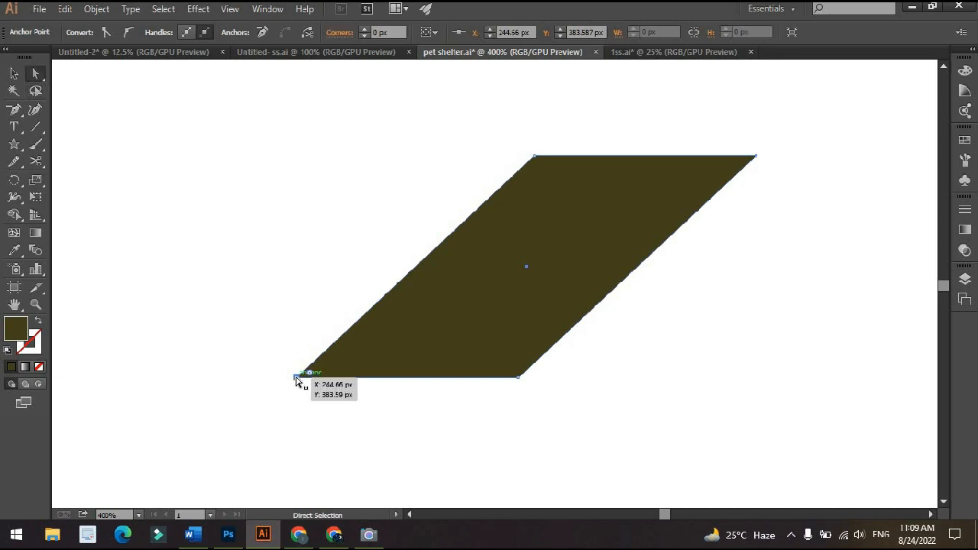
drag(297, 377, 213, 292)
key(v)
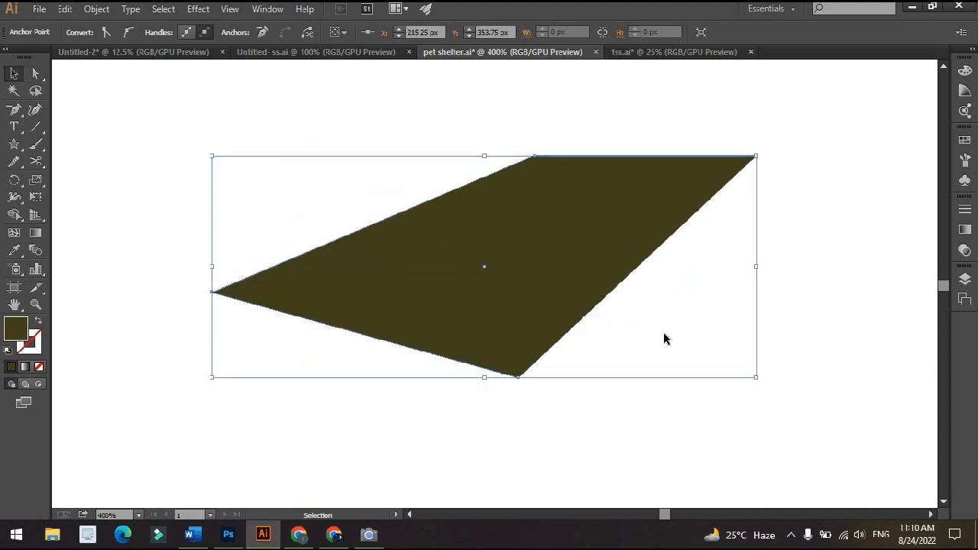
click(664, 339)
Move the whole pink square to the right, just above the lime square, and deselect it
key(ctrl+0)
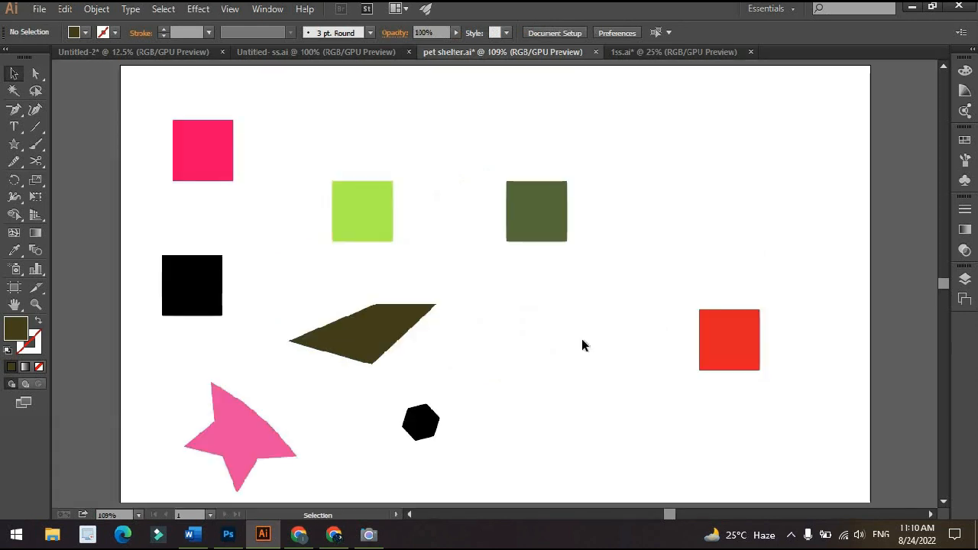
drag(219, 155, 409, 130)
click(431, 199)
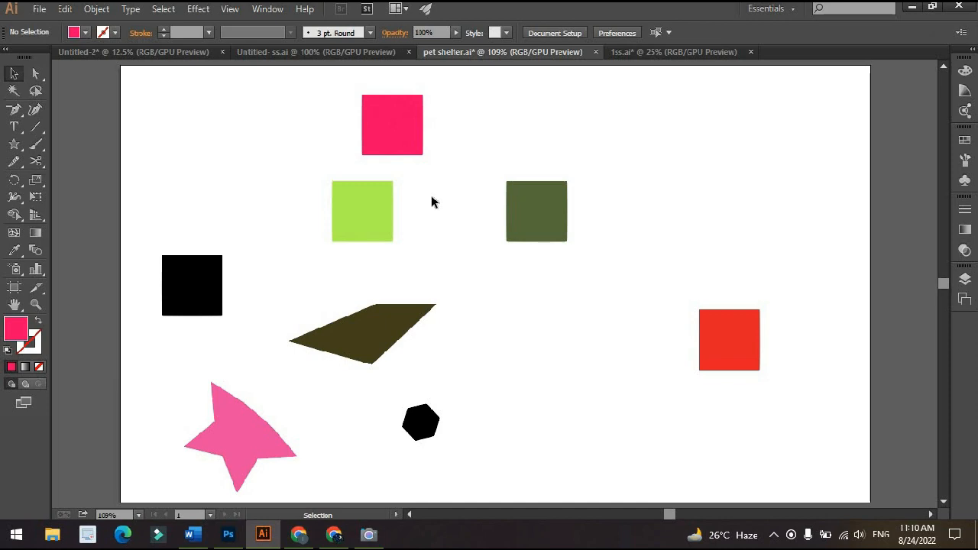